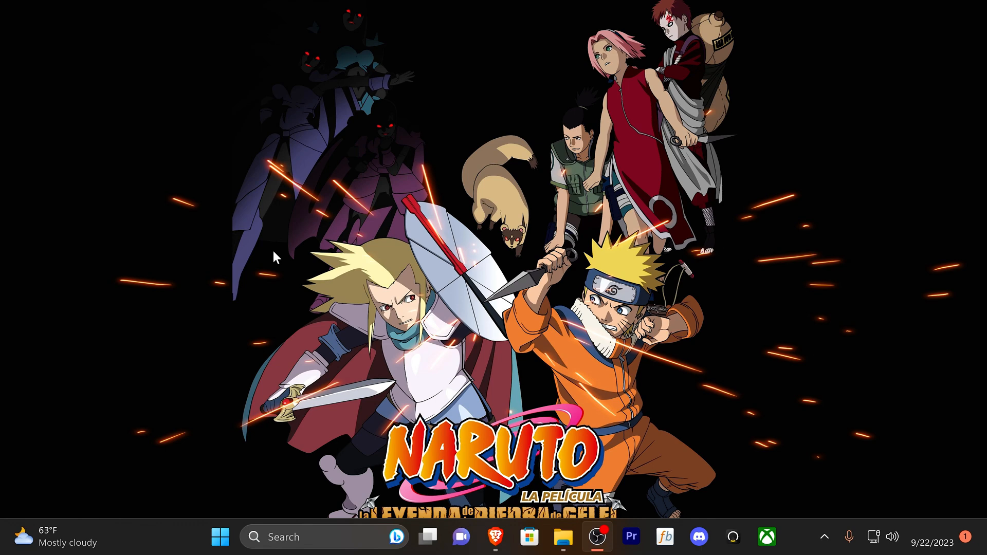
Bring up the browser on Trakt and switch to the FileBot website tab
{"action": "left_click", "coordinate": [495, 537]}
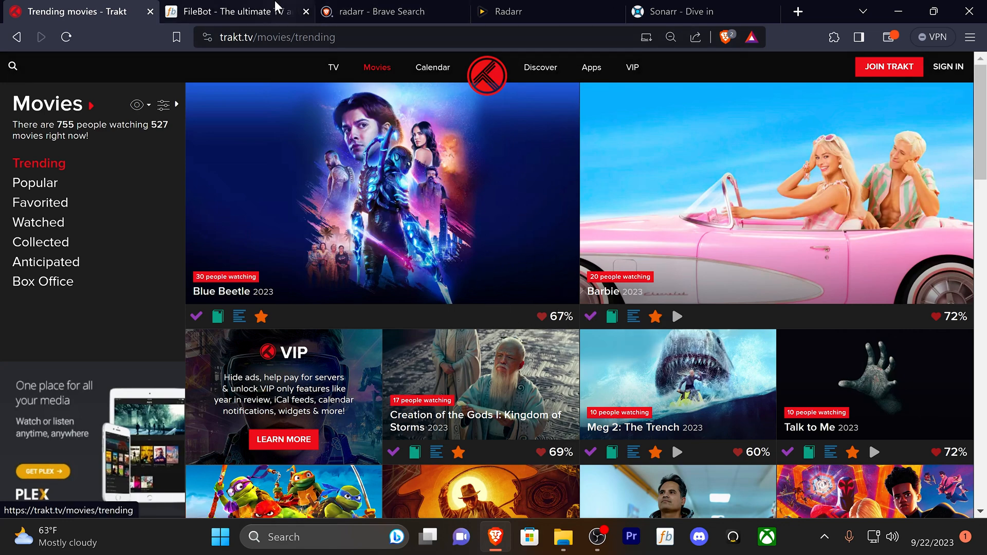
{"action": "left_click", "coordinate": [247, 12]}
{"action": "scroll", "coordinate": [295, 128], "scroll_direction": "up", "scroll_amount": 10}
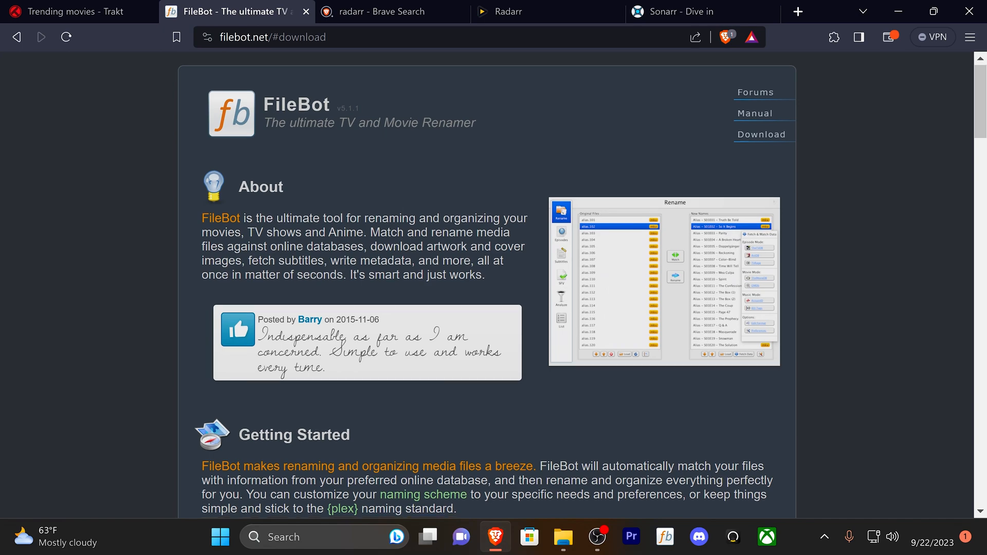
{"action": "scroll", "coordinate": [407, 202], "scroll_direction": "down", "scroll_amount": 5}
{"action": "scroll", "coordinate": [428, 234], "scroll_direction": "down", "scroll_amount": 4}
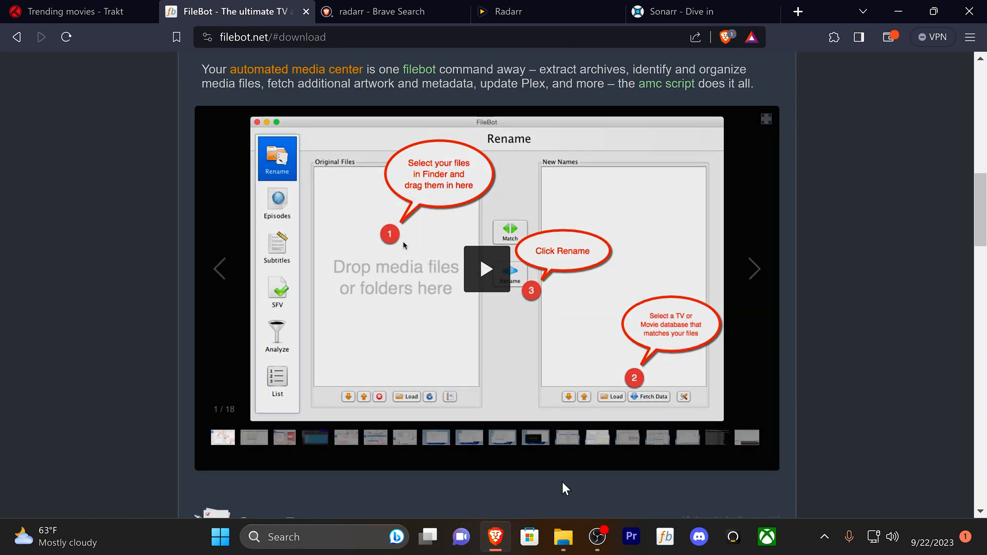
{"action": "scroll", "coordinate": [546, 445], "scroll_direction": "up", "scroll_amount": 10}
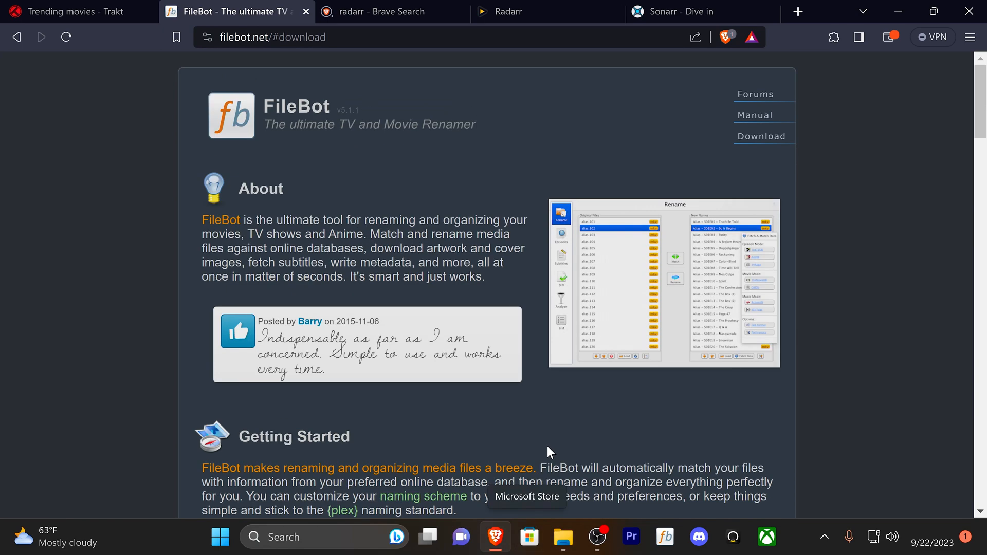
Review FileBot's download and license sections, then move to the Microsoft Store
{"action": "left_click", "coordinate": [773, 136]}
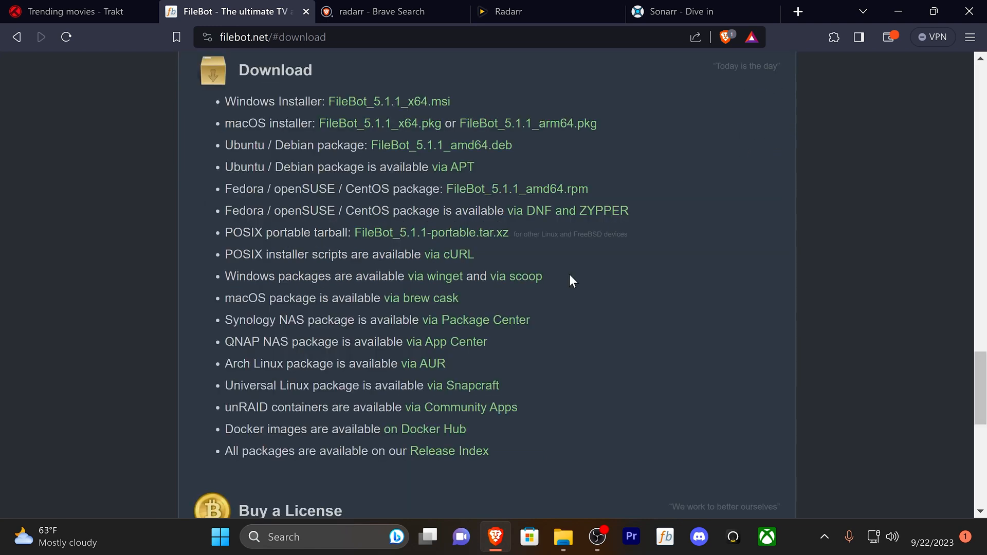
{"action": "scroll", "coordinate": [570, 274], "scroll_direction": "down", "scroll_amount": 5}
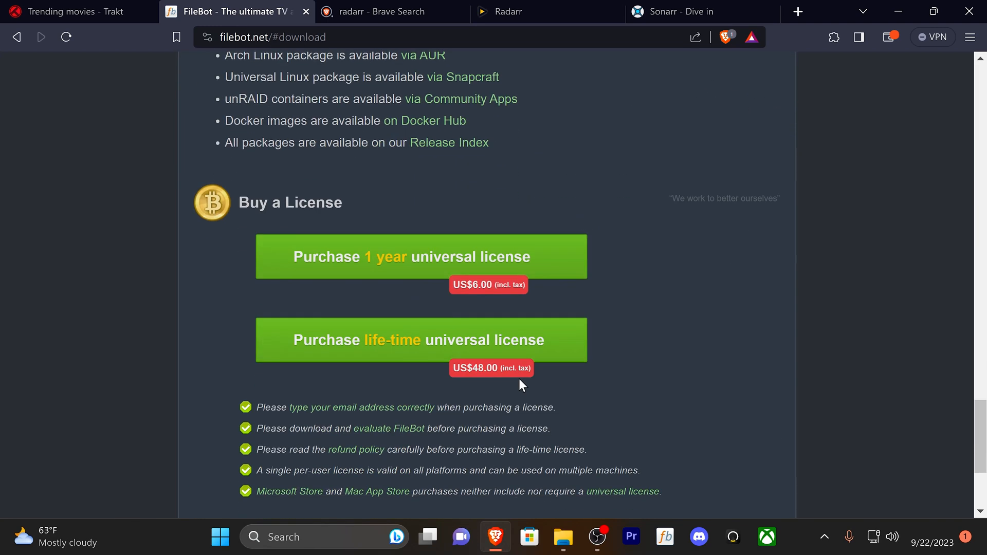
{"action": "scroll", "coordinate": [518, 379], "scroll_direction": "down", "scroll_amount": 3}
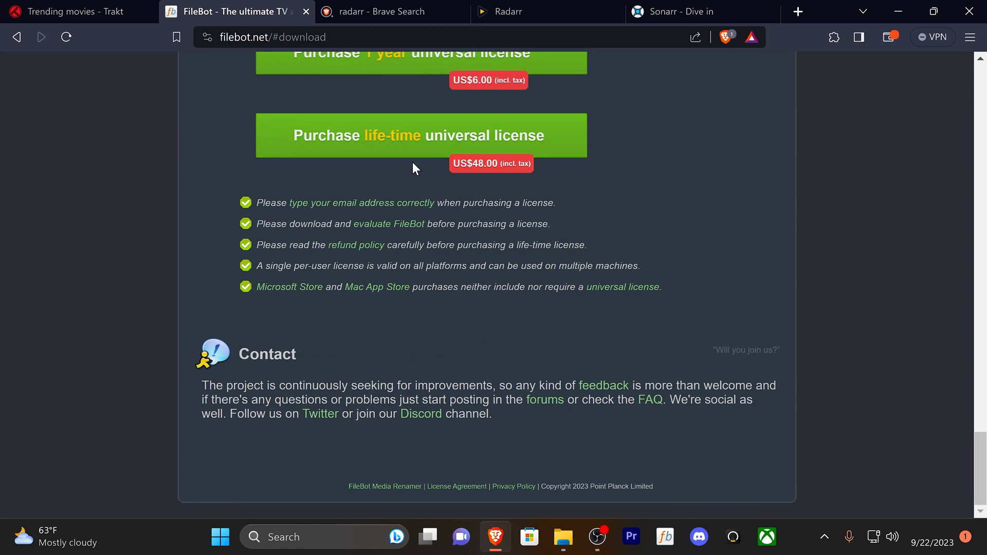
{"action": "scroll", "coordinate": [418, 166], "scroll_direction": "up", "scroll_amount": 1}
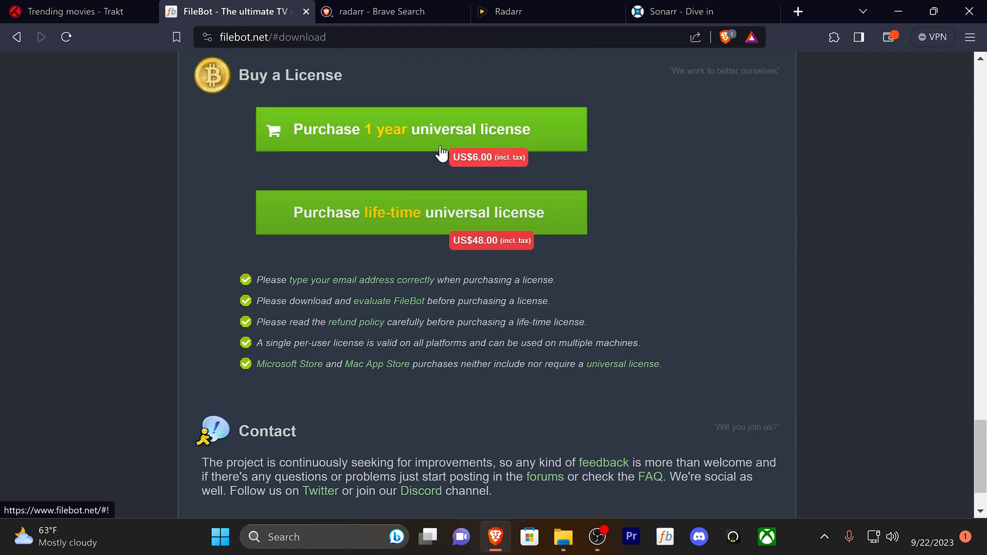
{"action": "scroll", "coordinate": [434, 153], "scroll_direction": "up", "scroll_amount": 3}
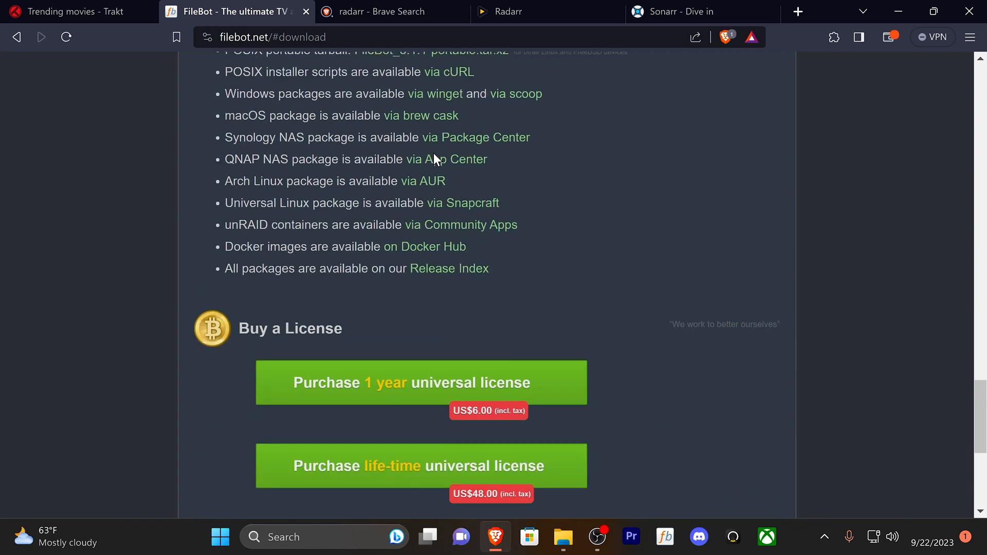
{"action": "scroll", "coordinate": [433, 154], "scroll_direction": "up", "scroll_amount": 4}
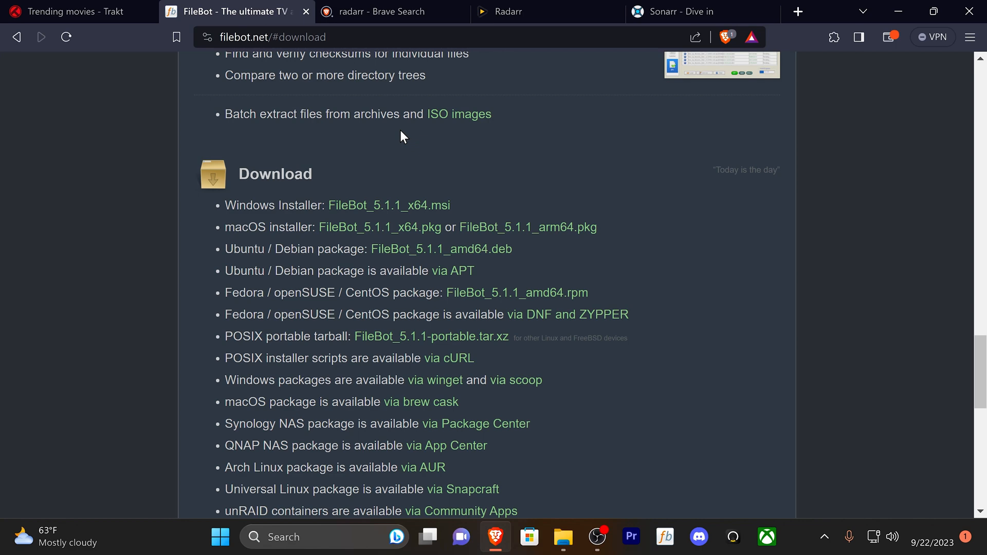
{"action": "scroll", "coordinate": [678, 104], "scroll_direction": "up", "scroll_amount": 5}
{"action": "scroll", "coordinate": [575, 265], "scroll_direction": "up", "scroll_amount": 1}
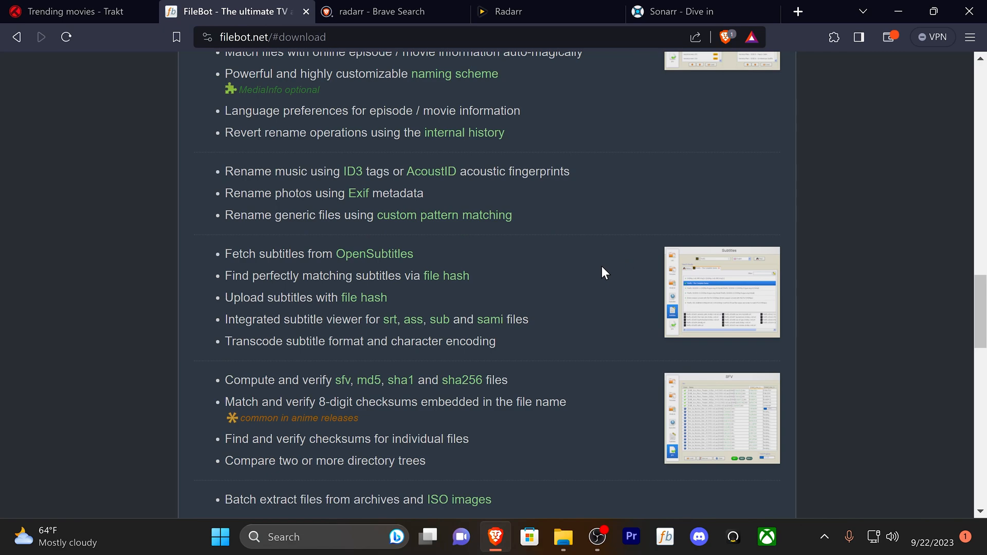
{"action": "scroll", "coordinate": [601, 270], "scroll_direction": "up", "scroll_amount": 4}
{"action": "scroll", "coordinate": [613, 284], "scroll_direction": "up", "scroll_amount": 2}
{"action": "scroll", "coordinate": [613, 289], "scroll_direction": "up", "scroll_amount": 4}
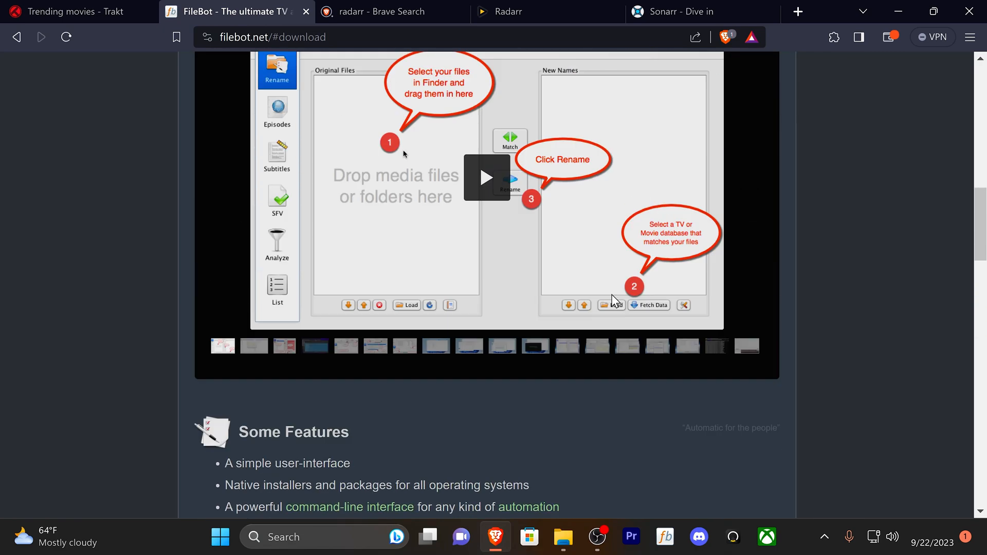
{"action": "scroll", "coordinate": [611, 294], "scroll_direction": "up", "scroll_amount": 4}
{"action": "scroll", "coordinate": [612, 295], "scroll_direction": "down", "scroll_amount": 3}
{"action": "scroll", "coordinate": [610, 293], "scroll_direction": "up", "scroll_amount": 6}
{"action": "scroll", "coordinate": [611, 295], "scroll_direction": "up", "scroll_amount": 5}
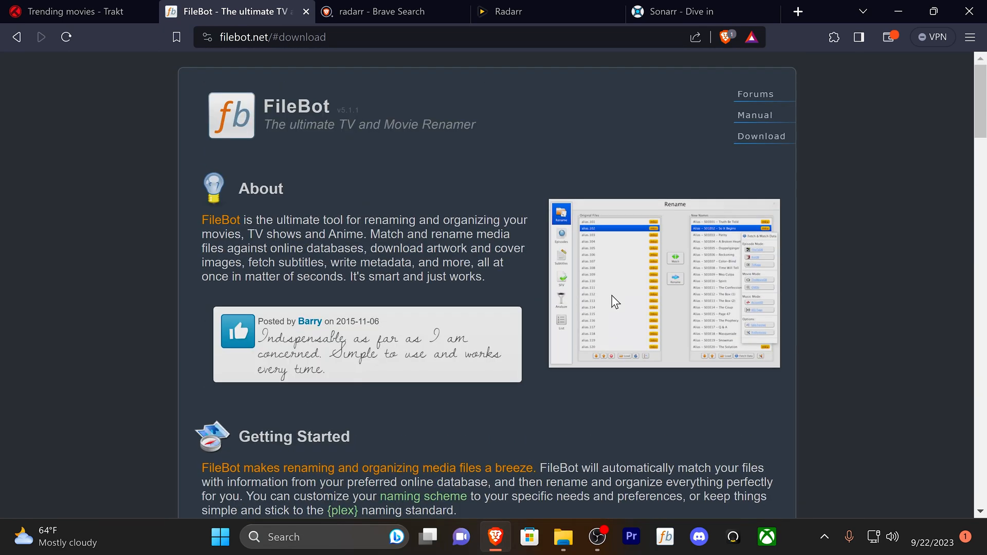
{"action": "left_click", "coordinate": [529, 537]}
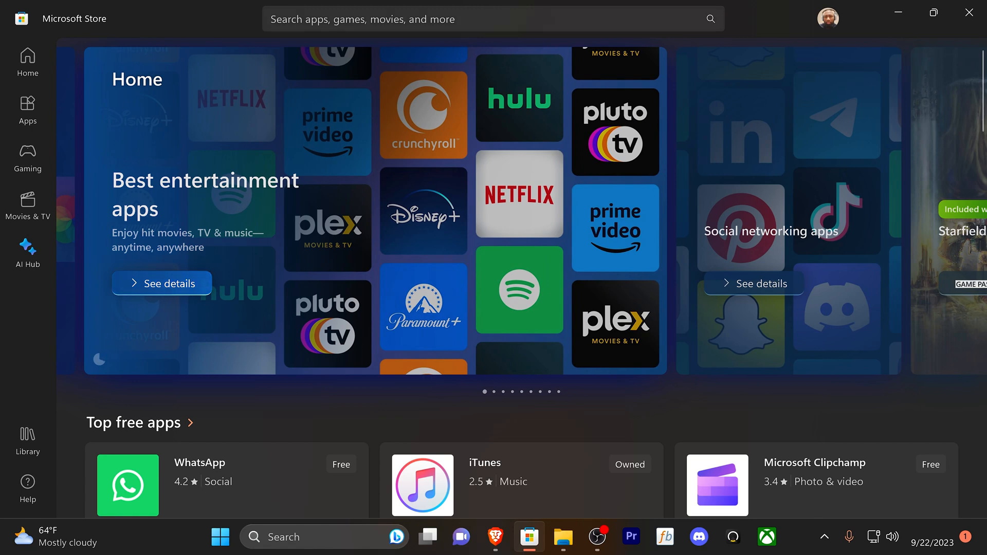
Find 'filebot' in the Store, view the FileBot app page, and close the Store
{"action": "left_click", "coordinate": [456, 19]}
{"action": "type", "text": "filebot"}
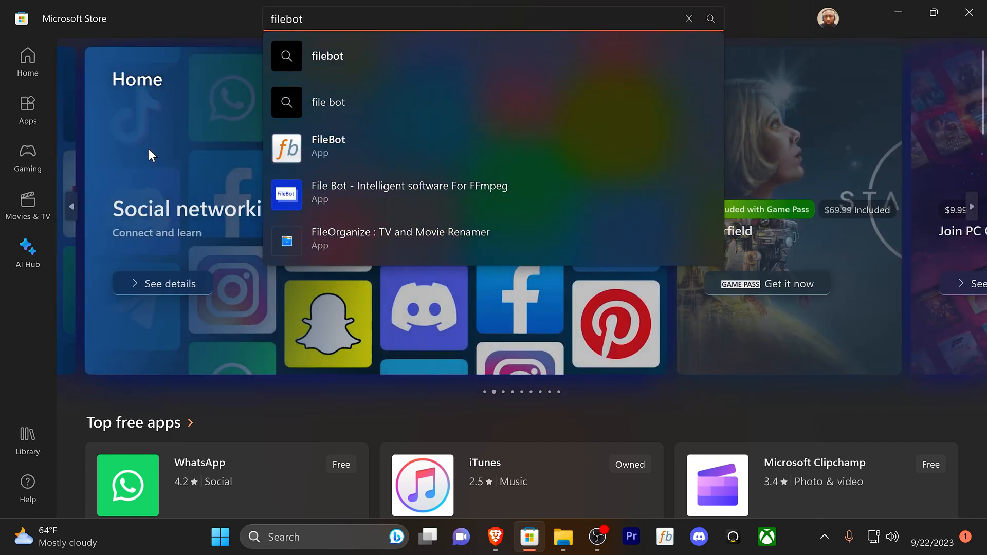
{"action": "left_click", "coordinate": [321, 146]}
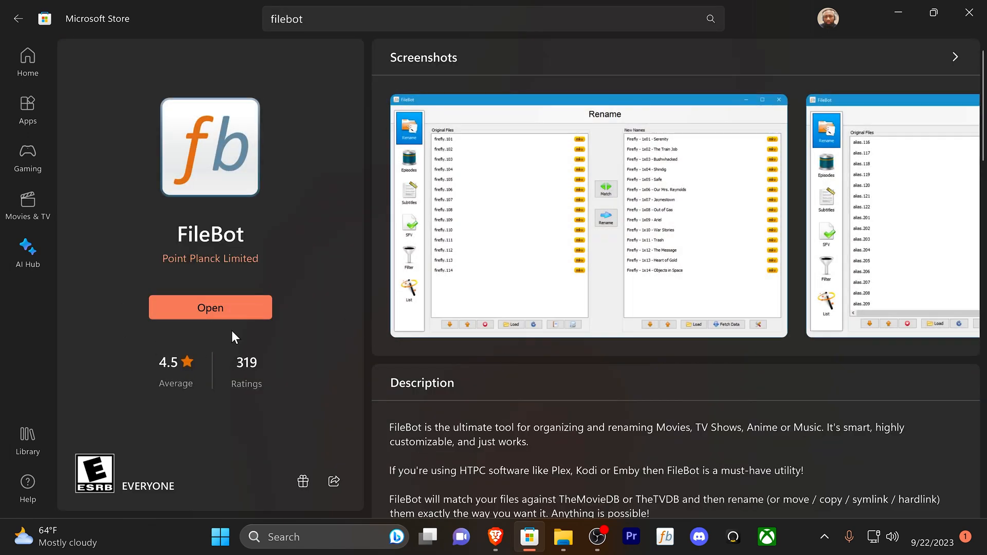
{"action": "scroll", "coordinate": [486, 387], "scroll_direction": "down", "scroll_amount": 5}
{"action": "scroll", "coordinate": [486, 386], "scroll_direction": "down", "scroll_amount": 3}
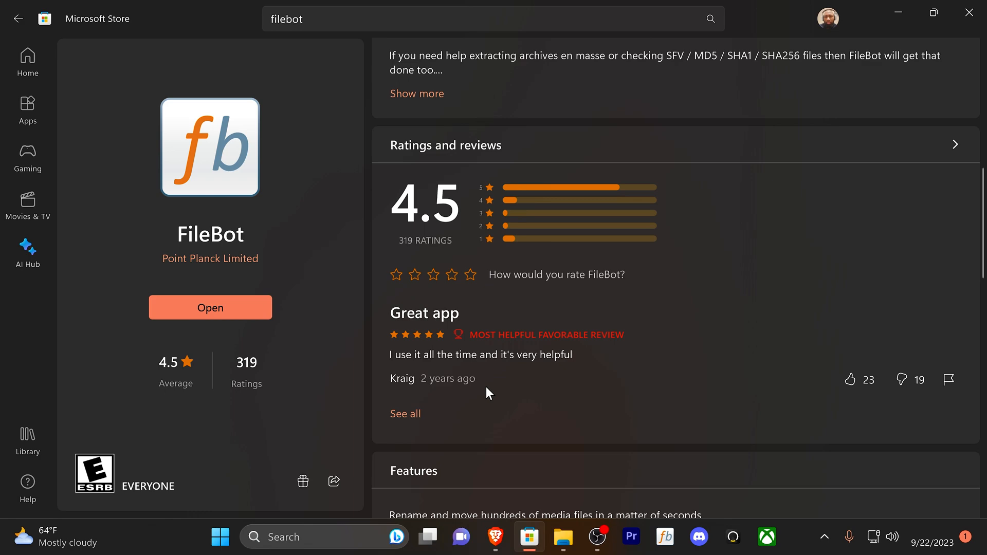
{"action": "scroll", "coordinate": [486, 387], "scroll_direction": "down", "scroll_amount": 1}
{"action": "scroll", "coordinate": [486, 394], "scroll_direction": "up", "scroll_amount": 8}
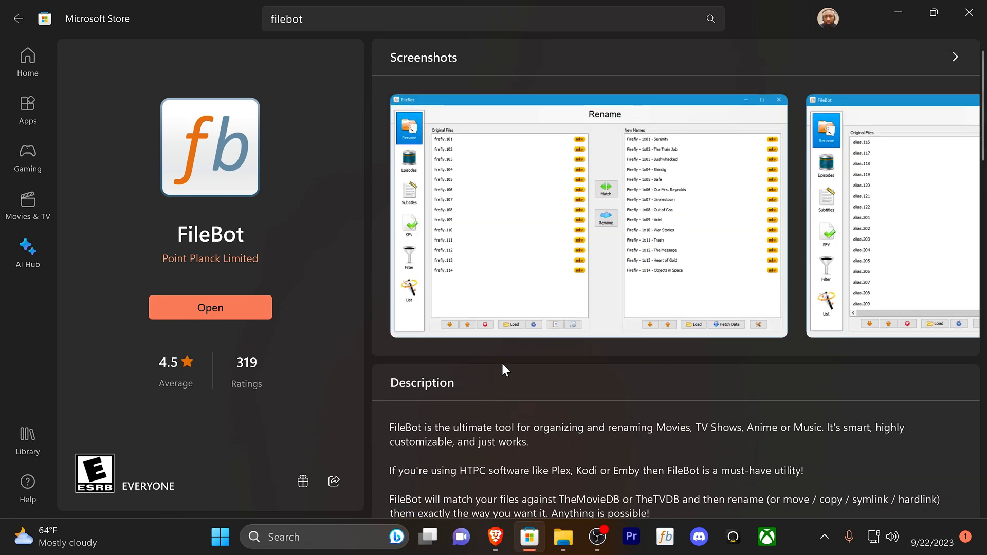
{"action": "left_click", "coordinate": [970, 14]}
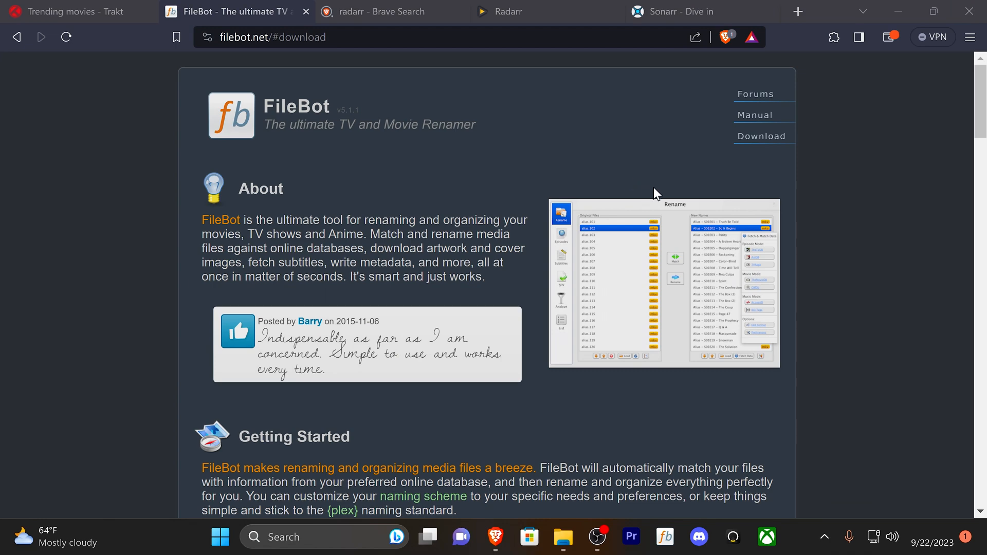
Show File Explorer on This PC and look at the MEDIA (Z:) network drive
{"action": "left_click", "coordinate": [898, 12]}
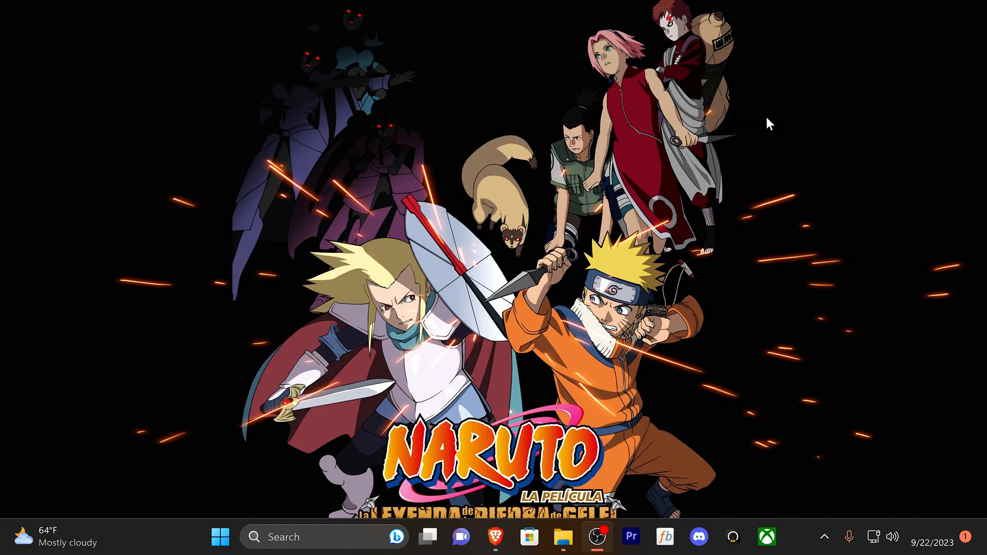
{"action": "left_click", "coordinate": [564, 536]}
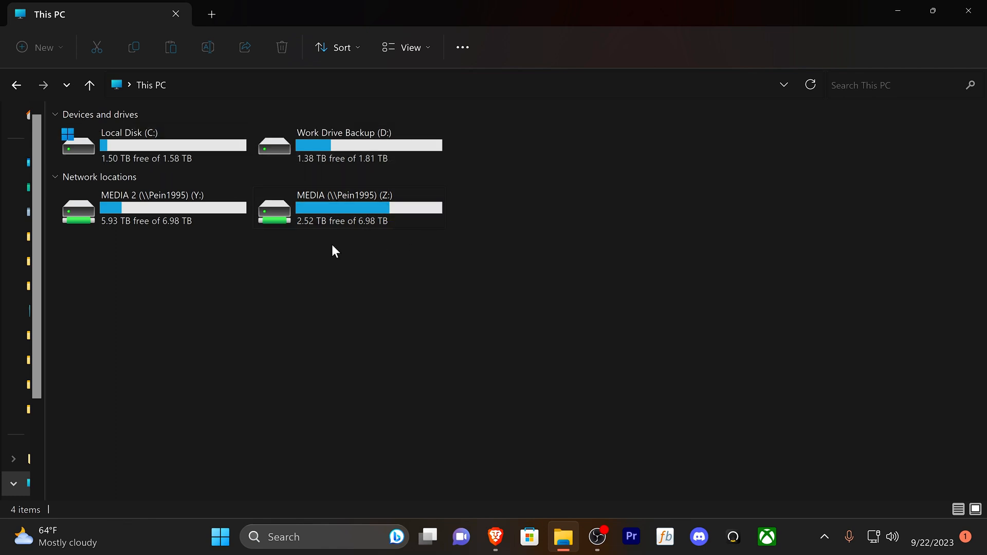
{"action": "double_click", "coordinate": [353, 215]}
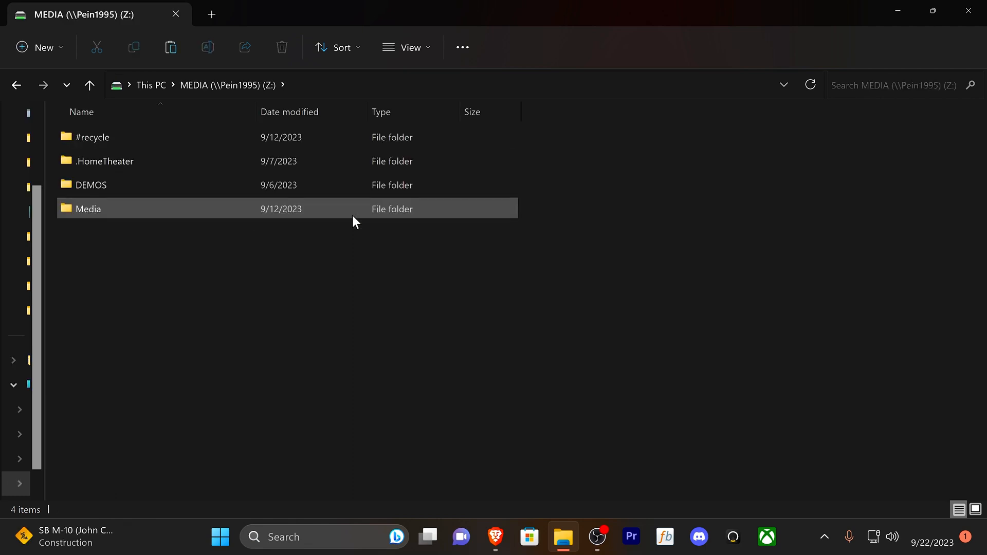
{"action": "left_click", "coordinate": [17, 84]}
Check the MEDIA 2 (Y:) drive, then reopen MEDIA (Z:) with its DEMOS and Media folders
{"action": "double_click", "coordinate": [119, 203]}
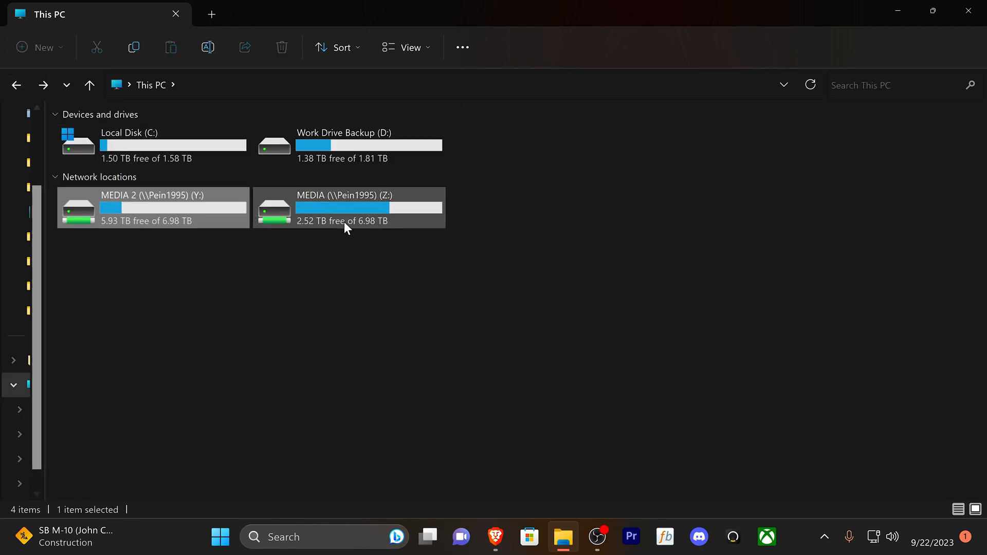
{"action": "double_click", "coordinate": [373, 211]}
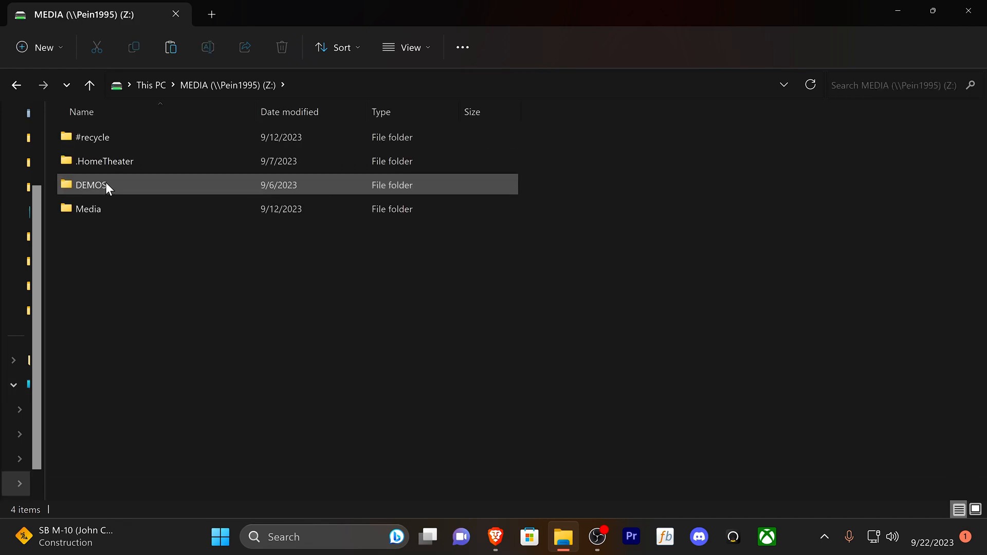
Browse into the nested DEMOS folder and inspect the Dolby Vision & HDR samples
{"action": "double_click", "coordinate": [105, 185]}
{"action": "double_click", "coordinate": [100, 138]}
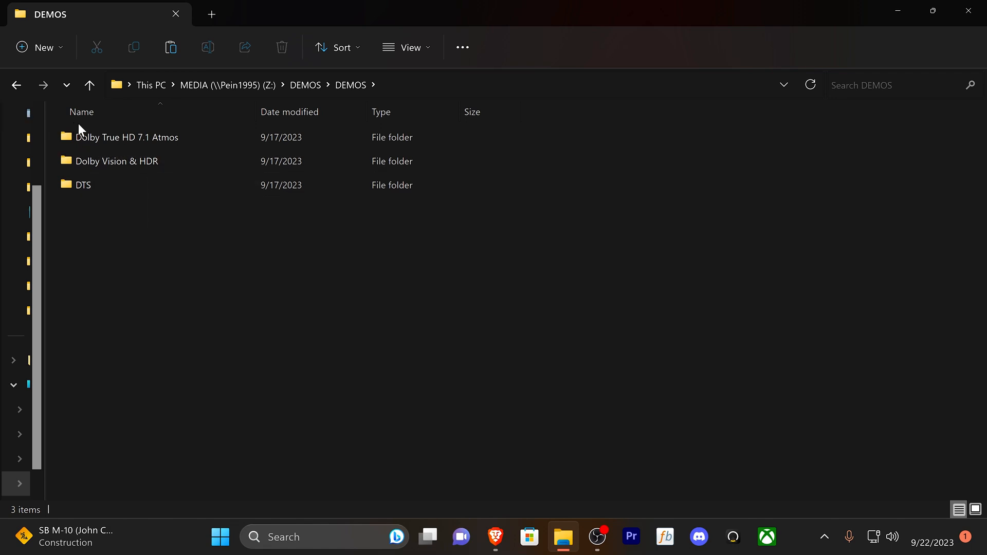
{"action": "double_click", "coordinate": [111, 162]}
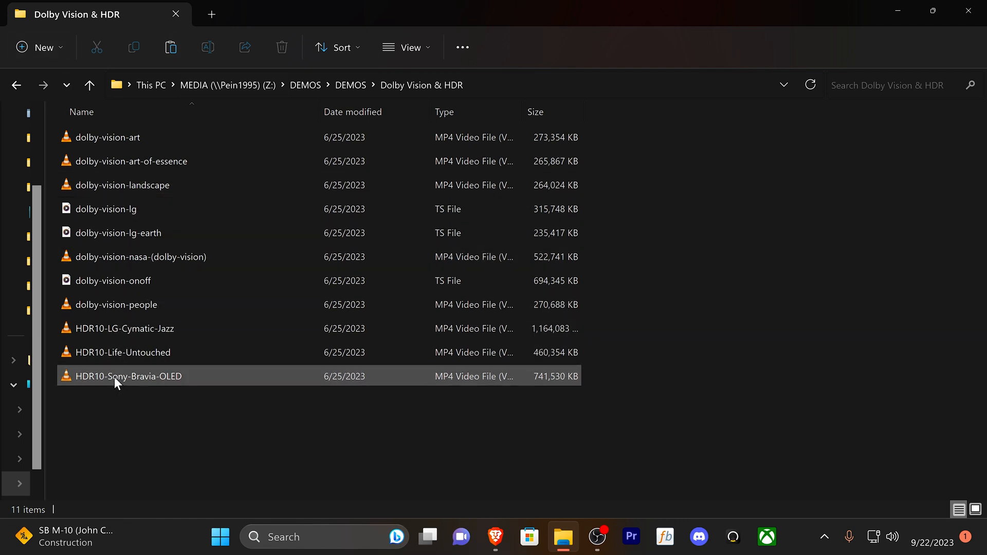
{"action": "left_click", "coordinate": [90, 85]}
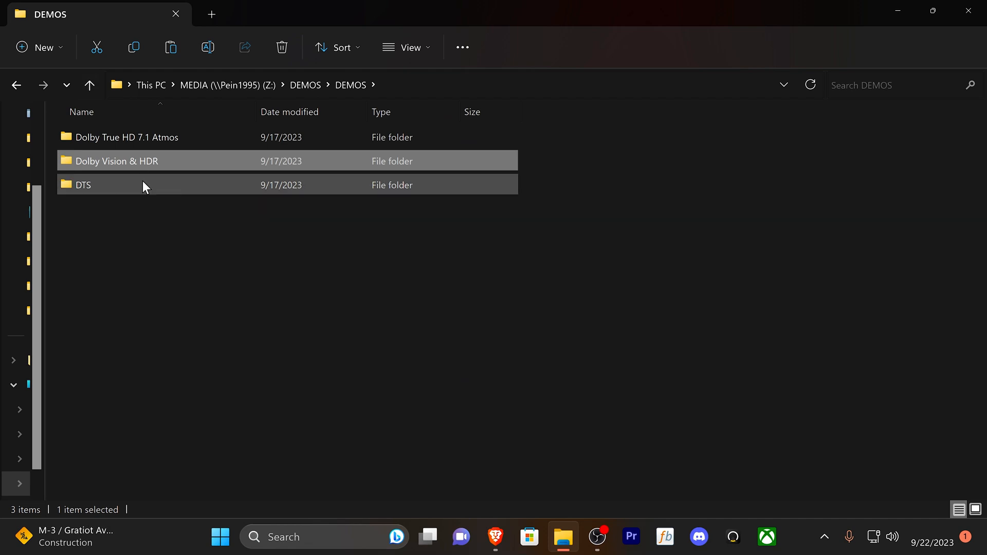
Inspect the DTS and Dolby True HD 7.1 Atmos demo folders, returning to DEMOS
{"action": "double_click", "coordinate": [103, 185]}
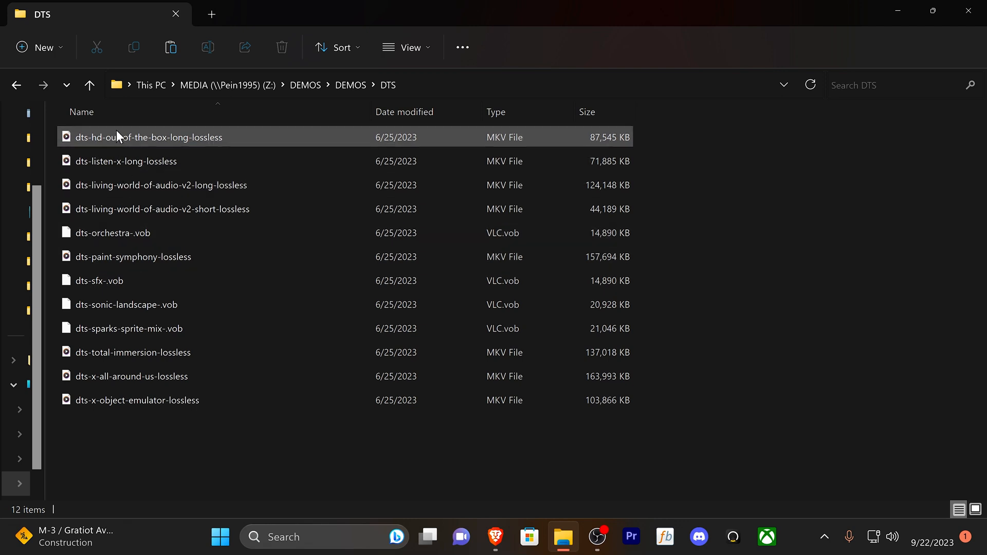
{"action": "left_click", "coordinate": [90, 86]}
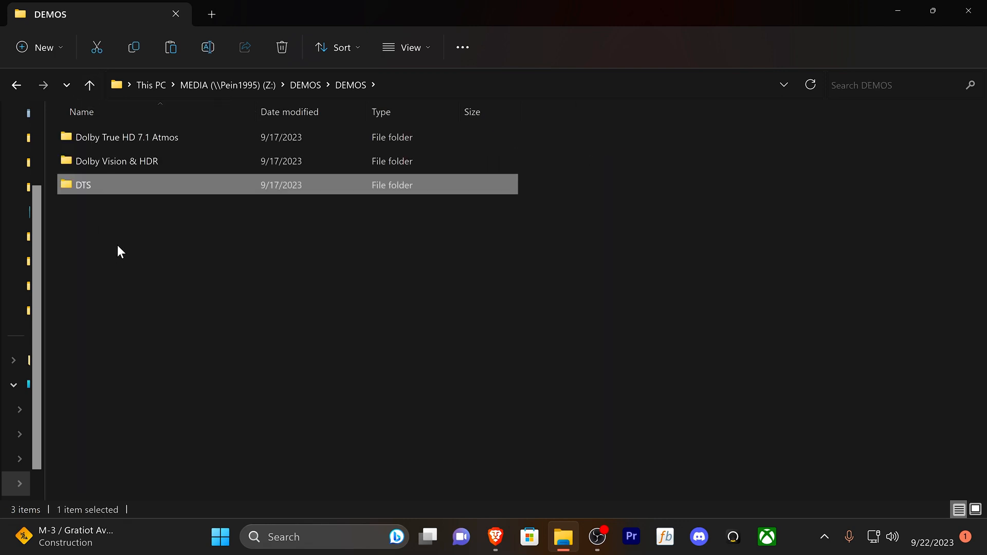
{"action": "double_click", "coordinate": [110, 140]}
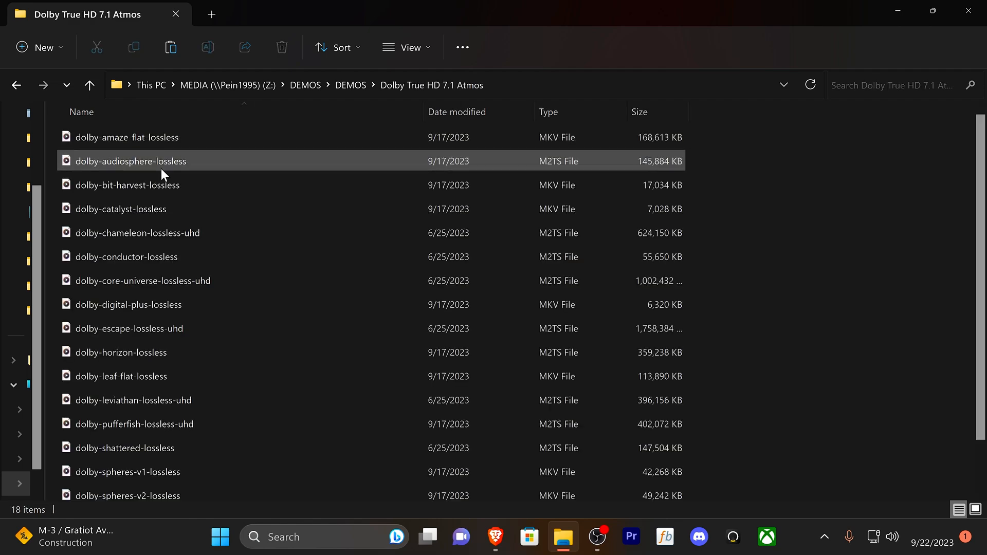
{"action": "scroll", "coordinate": [152, 209], "scroll_direction": "down", "scroll_amount": 1}
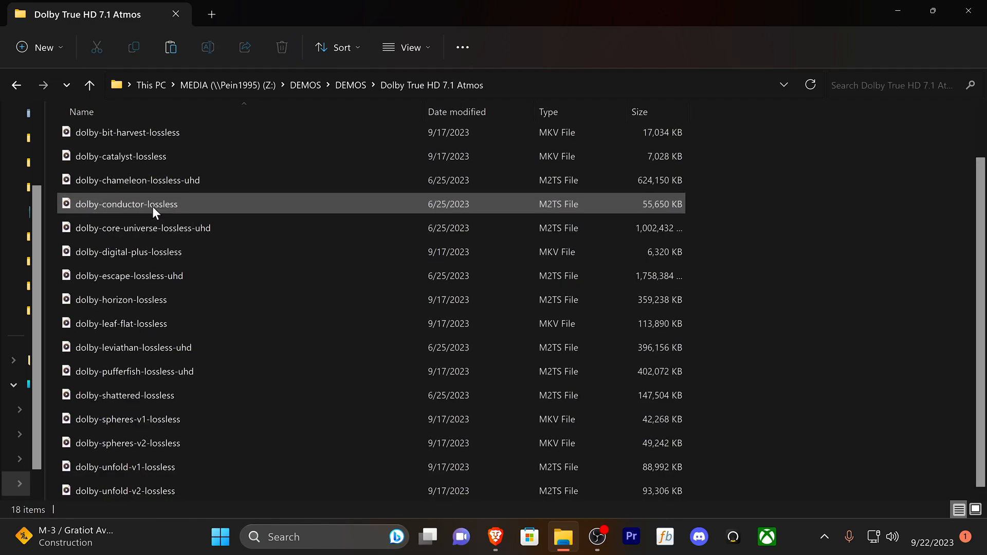
{"action": "scroll", "coordinate": [152, 258], "scroll_direction": "up", "scroll_amount": 1}
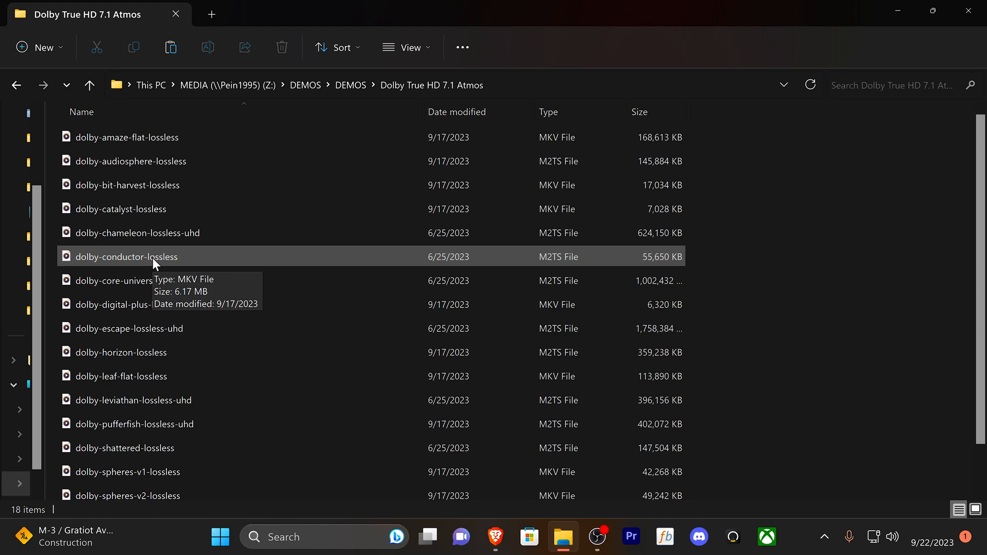
{"action": "scroll", "coordinate": [152, 258], "scroll_direction": "down", "scroll_amount": 1}
{"action": "scroll", "coordinate": [152, 258], "scroll_direction": "up", "scroll_amount": 1}
{"action": "scroll", "coordinate": [153, 258], "scroll_direction": "down", "scroll_amount": 1}
{"action": "scroll", "coordinate": [154, 256], "scroll_direction": "up", "scroll_amount": 1}
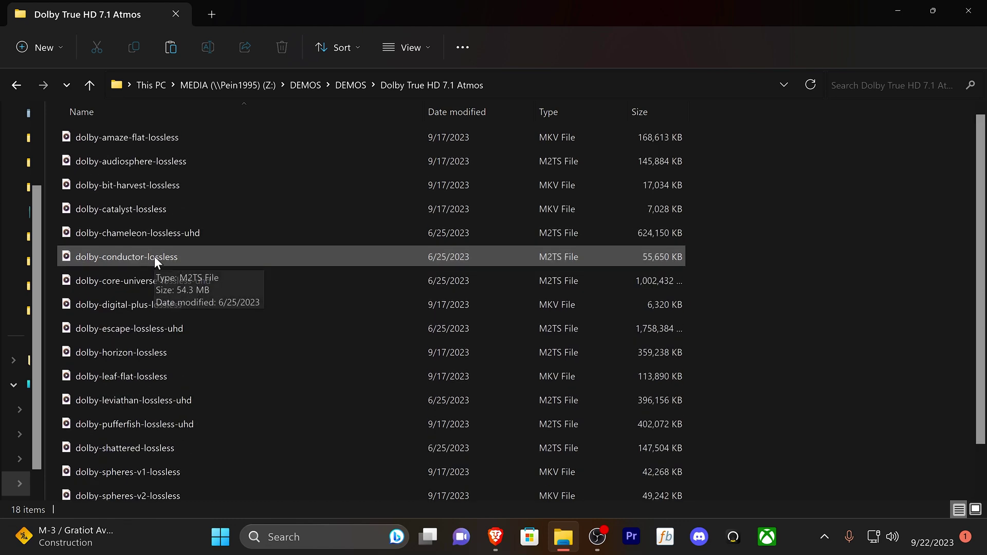
{"action": "left_click", "coordinate": [89, 85]}
Go to Z:\Media\Movies and look inside the 1917 (2019) movie folder
{"action": "left_click", "coordinate": [88, 85]}
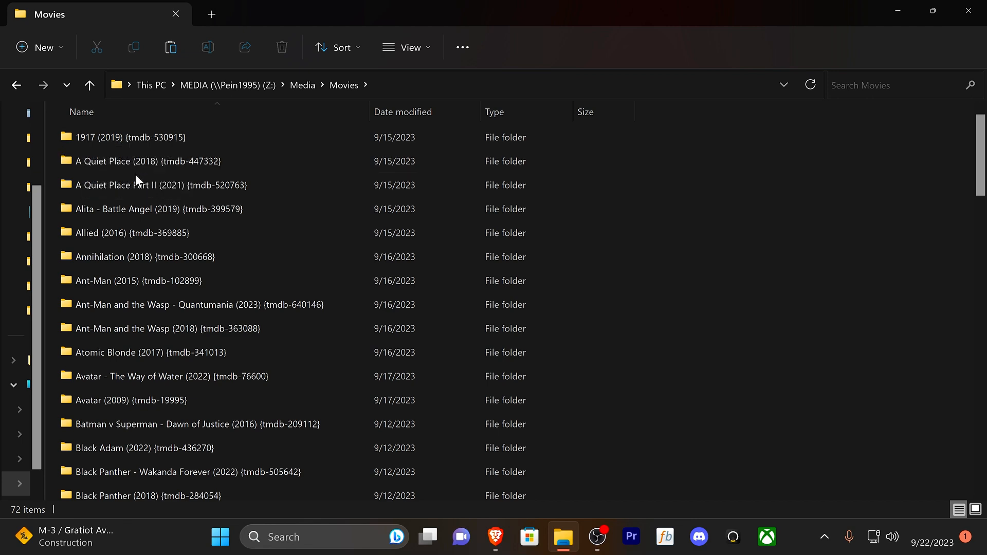
{"action": "double_click", "coordinate": [136, 134]}
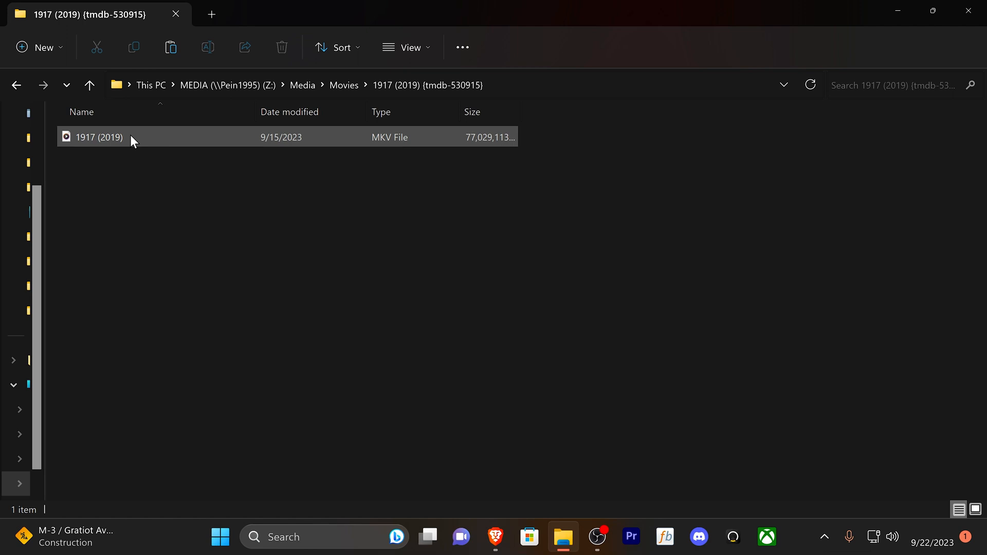
{"action": "mouse_move", "coordinate": [98, 137]}
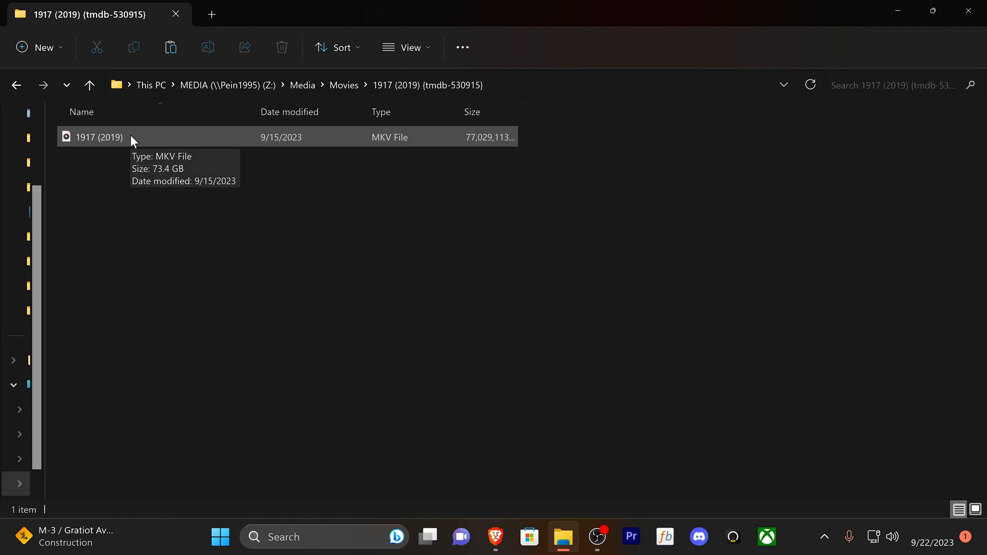
{"action": "left_click", "coordinate": [92, 83]}
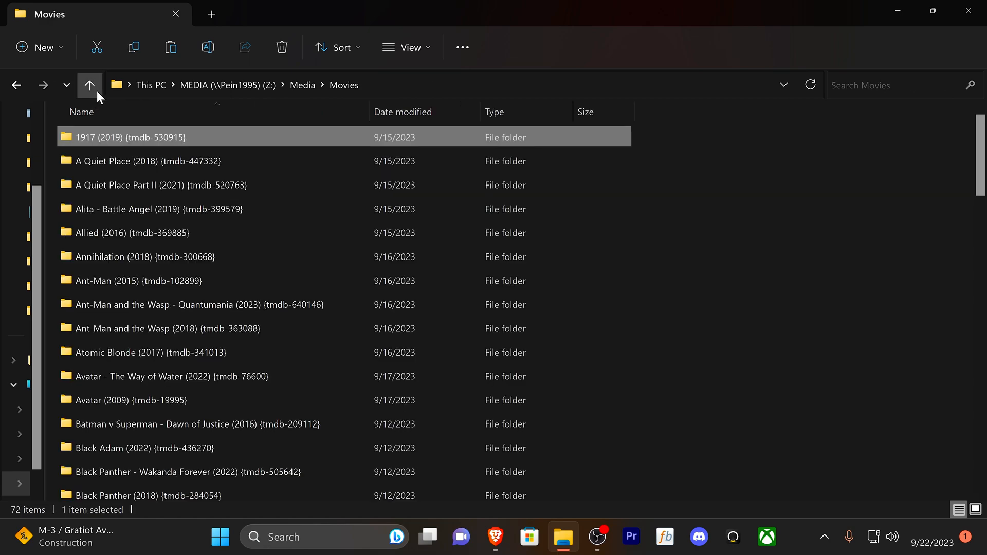
{"action": "scroll", "coordinate": [381, 263], "scroll_direction": "down", "scroll_amount": 5}
{"action": "scroll", "coordinate": [380, 263], "scroll_direction": "down", "scroll_amount": 3}
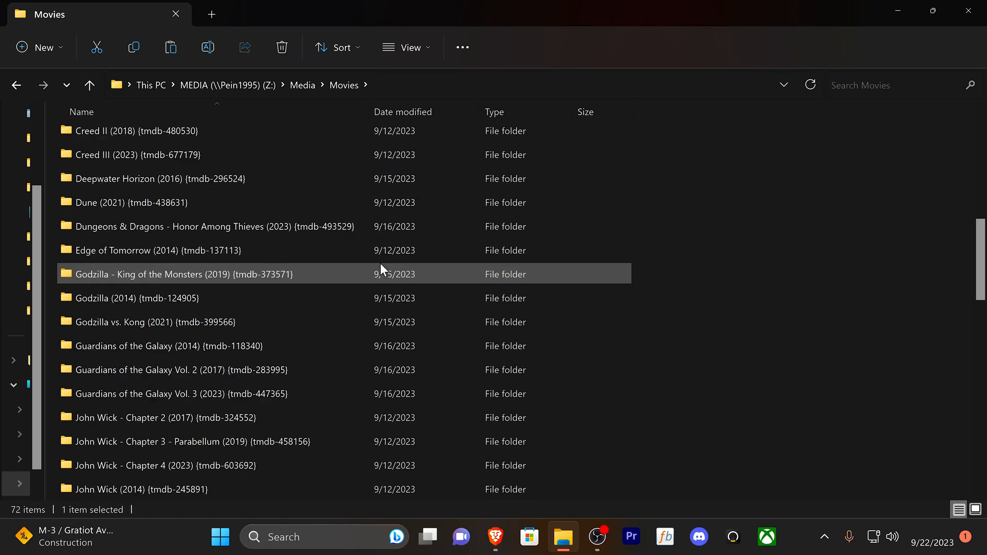
{"action": "scroll", "coordinate": [380, 262], "scroll_direction": "down", "scroll_amount": 2}
{"action": "scroll", "coordinate": [380, 263], "scroll_direction": "down", "scroll_amount": 4}
{"action": "scroll", "coordinate": [380, 264], "scroll_direction": "down", "scroll_amount": 3}
{"action": "scroll", "coordinate": [381, 263], "scroll_direction": "down", "scroll_amount": 2}
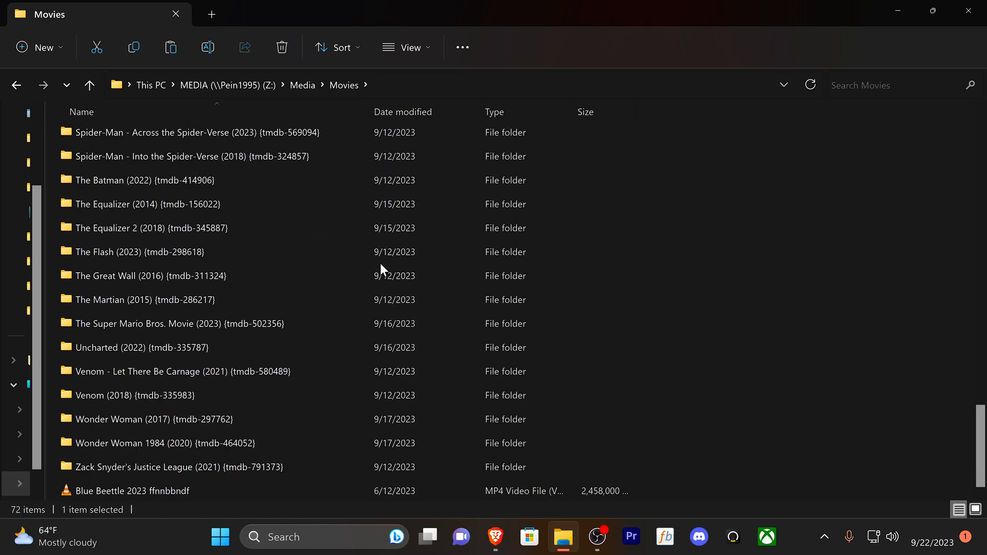
Select the unrenamed Blue Beetle 2023 MP4 and rearrange the Explorer window
{"action": "left_click", "coordinate": [139, 490]}
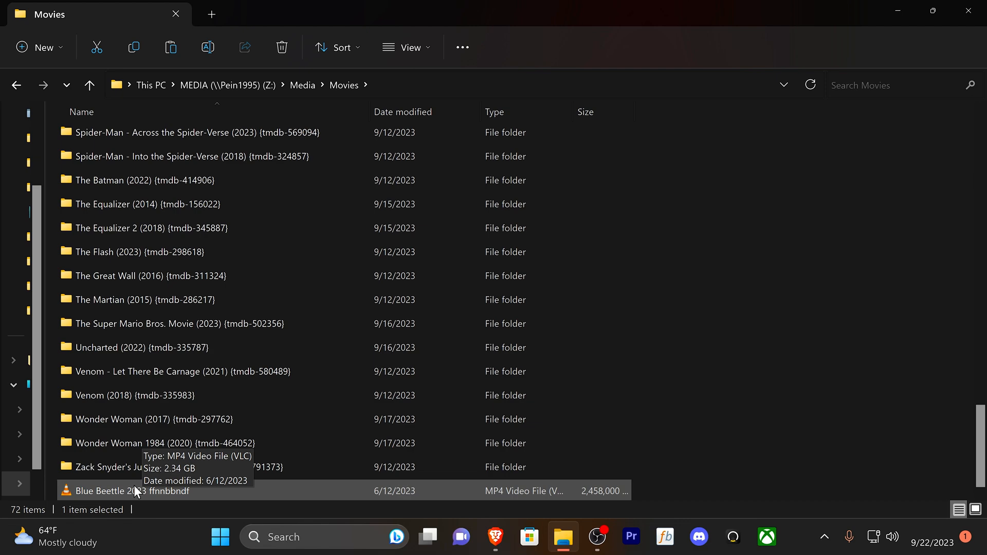
{"action": "mouse_move", "coordinate": [686, 7]}
{"action": "left_mouse_down"}
{"action": "mouse_move", "coordinate": [304, 64]}
{"action": "mouse_move", "coordinate": [495, 59]}
{"action": "left_mouse_up"}
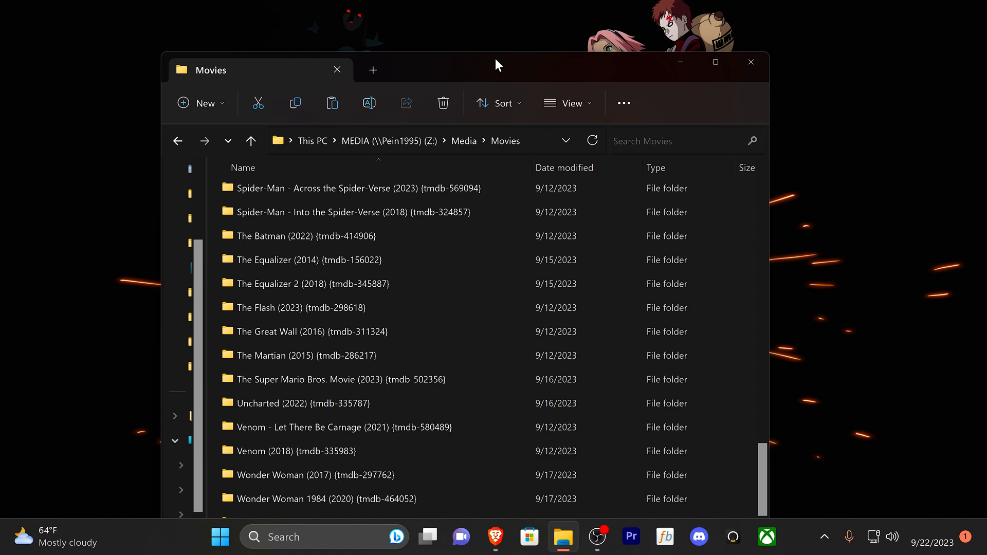
{"action": "left_click", "coordinate": [728, 52]}
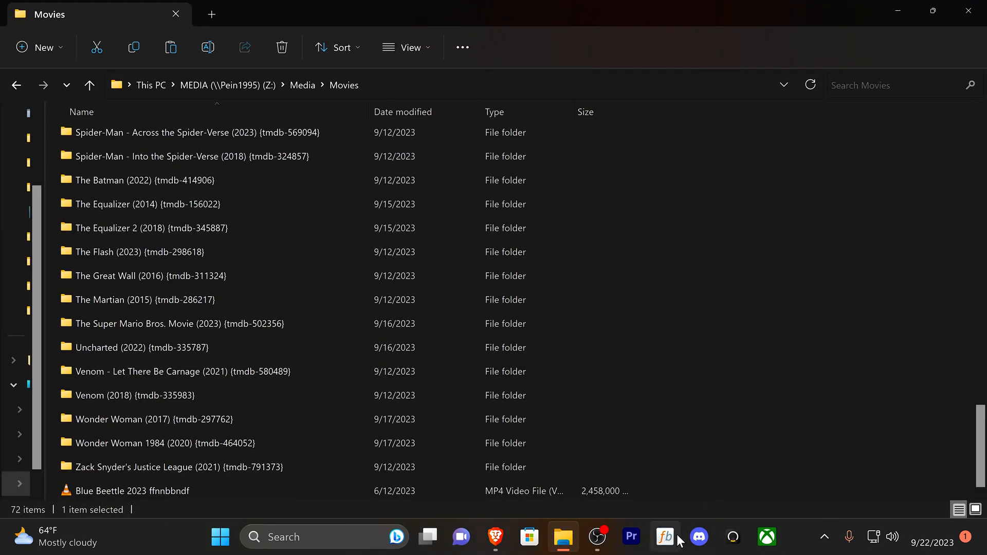
Bring FileBot forward and choose Load > Select Files on the Rename screen
{"action": "left_click", "coordinate": [666, 536]}
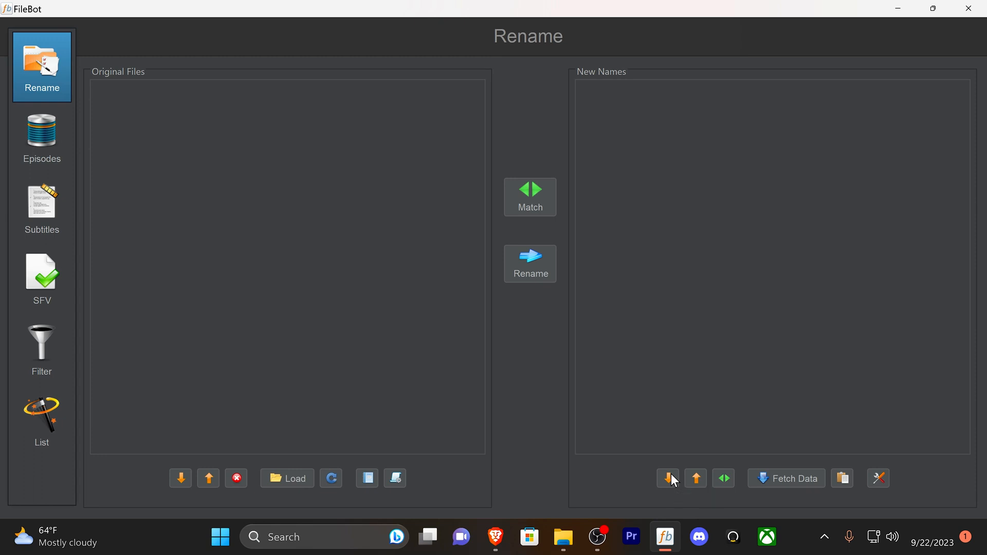
{"action": "left_click", "coordinate": [297, 478]}
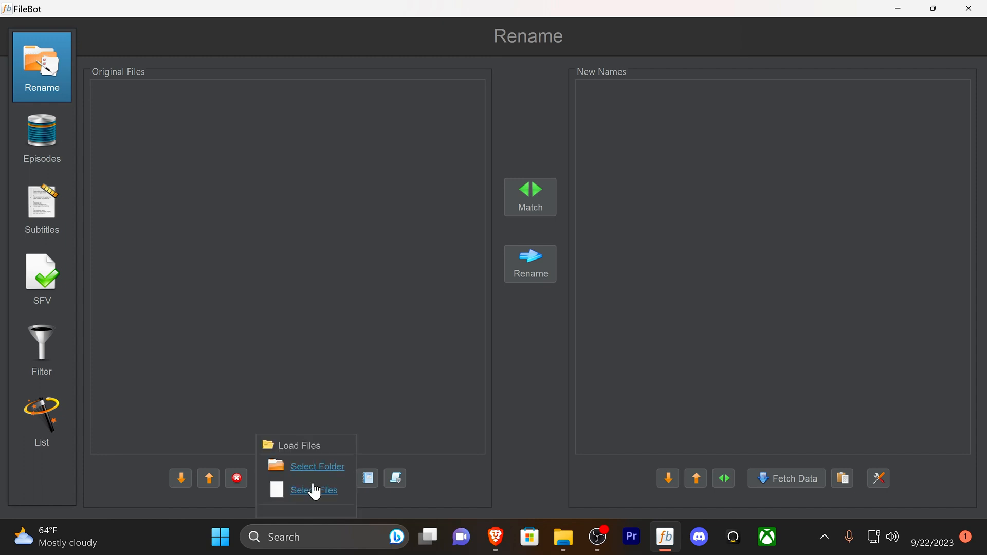
{"action": "left_click", "coordinate": [312, 488]}
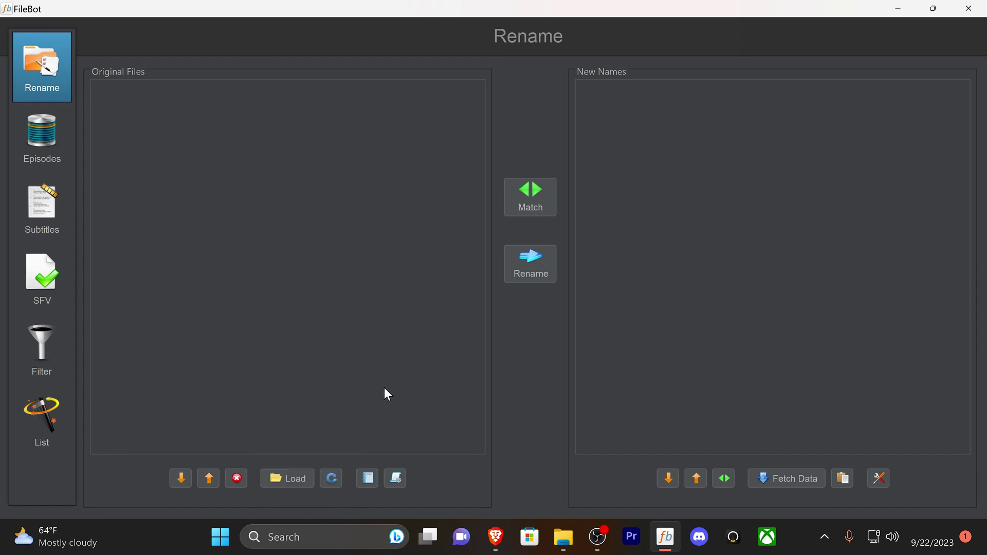
{"action": "left_click", "coordinate": [278, 480]}
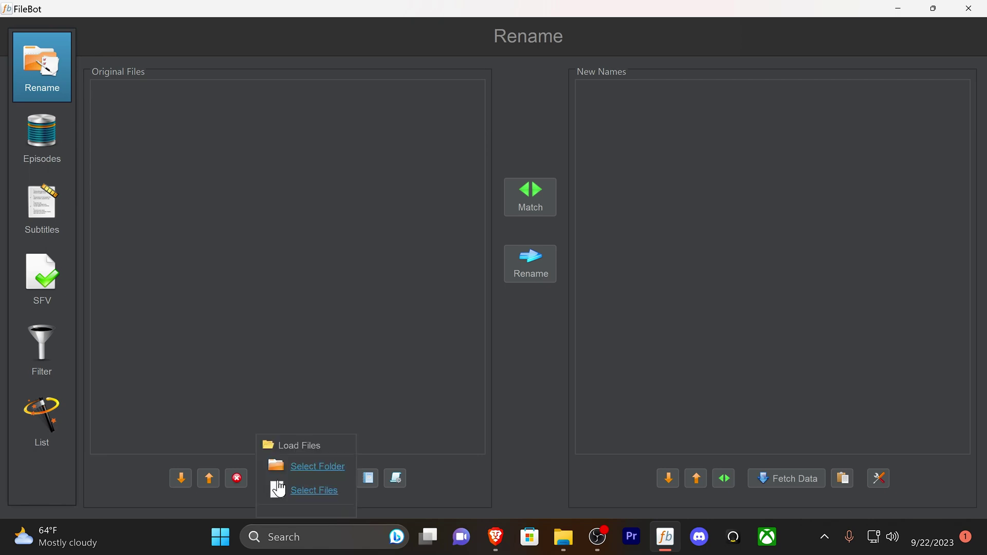
{"action": "left_click", "coordinate": [313, 492]}
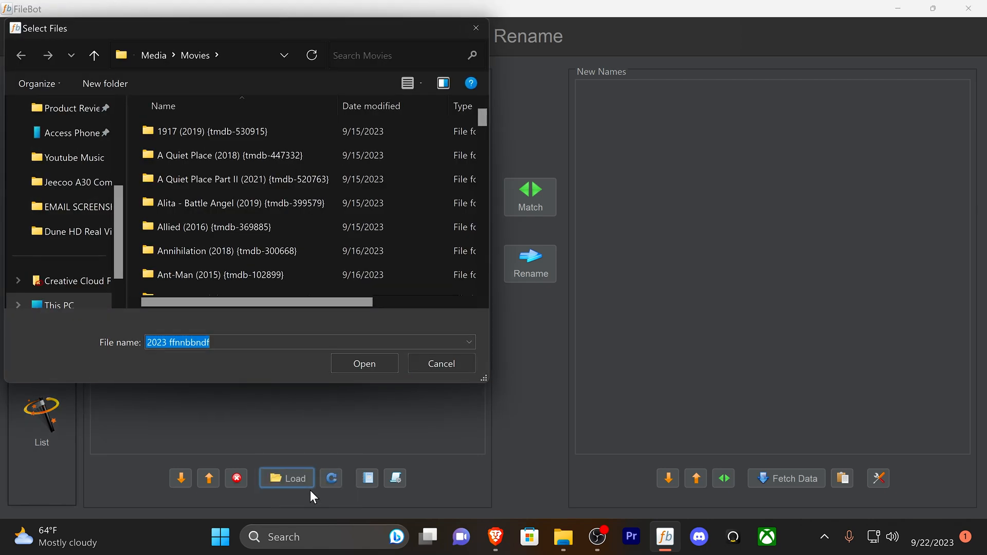
{"action": "scroll", "coordinate": [281, 230], "scroll_direction": "down", "scroll_amount": 5}
{"action": "scroll", "coordinate": [282, 233], "scroll_direction": "down", "scroll_amount": 5}
{"action": "scroll", "coordinate": [283, 233], "scroll_direction": "down", "scroll_amount": 5}
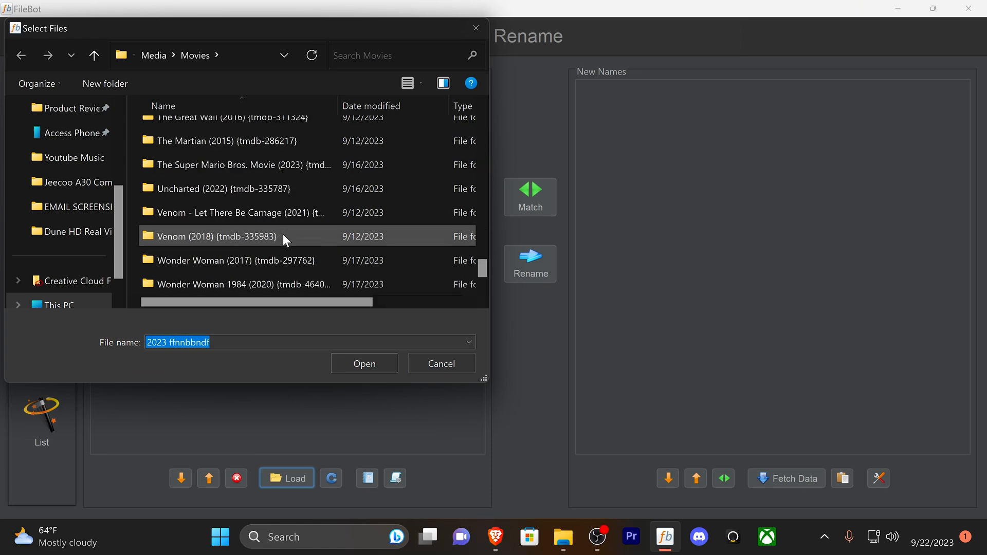
{"action": "scroll", "coordinate": [283, 233], "scroll_direction": "down", "scroll_amount": 2}
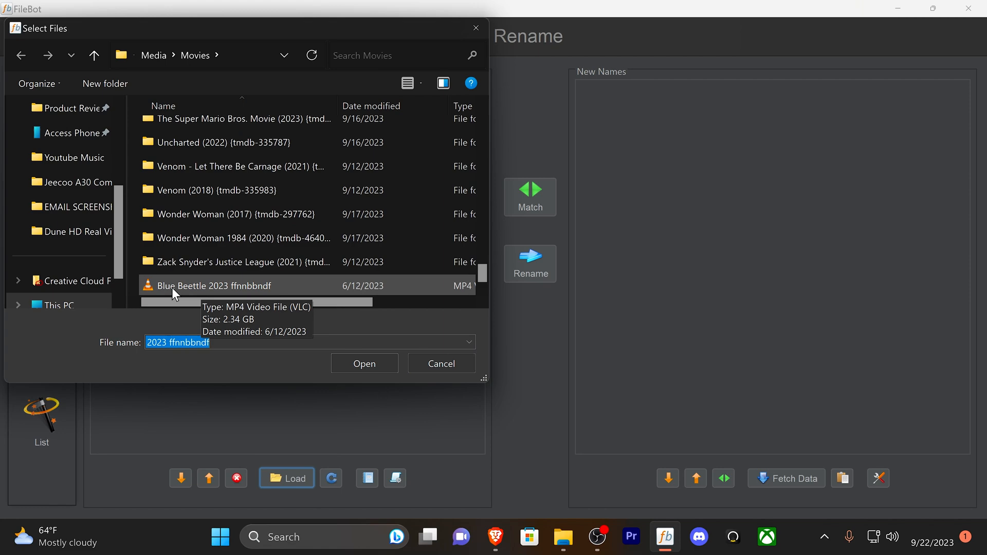
Load the Blue Beetle 2023 MP4 from Movies into the Original Files list
{"action": "left_click", "coordinate": [195, 283]}
{"action": "left_click", "coordinate": [350, 364]}
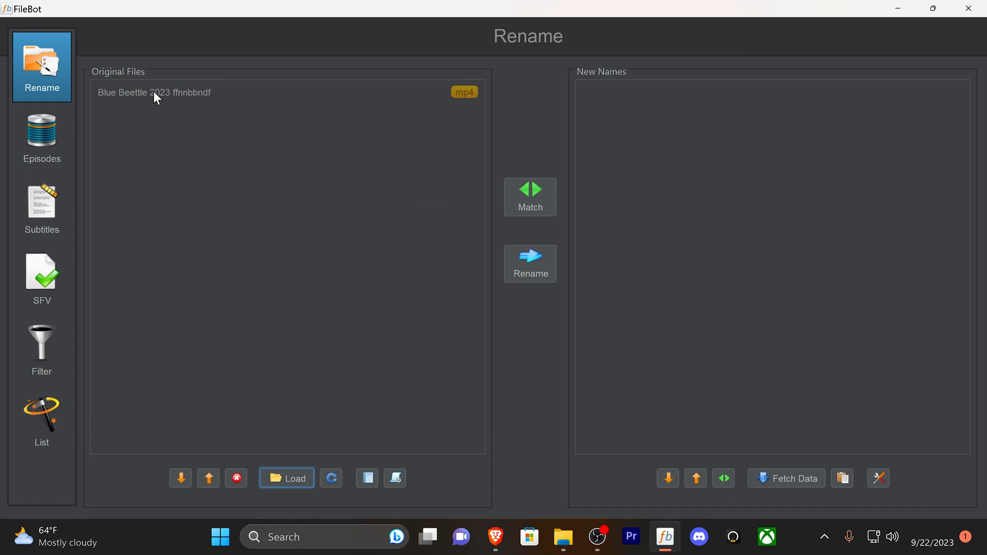
Fetch data from TheMovieDB and accept Blue Beetle (2023) as the match
{"action": "left_click", "coordinate": [796, 480]}
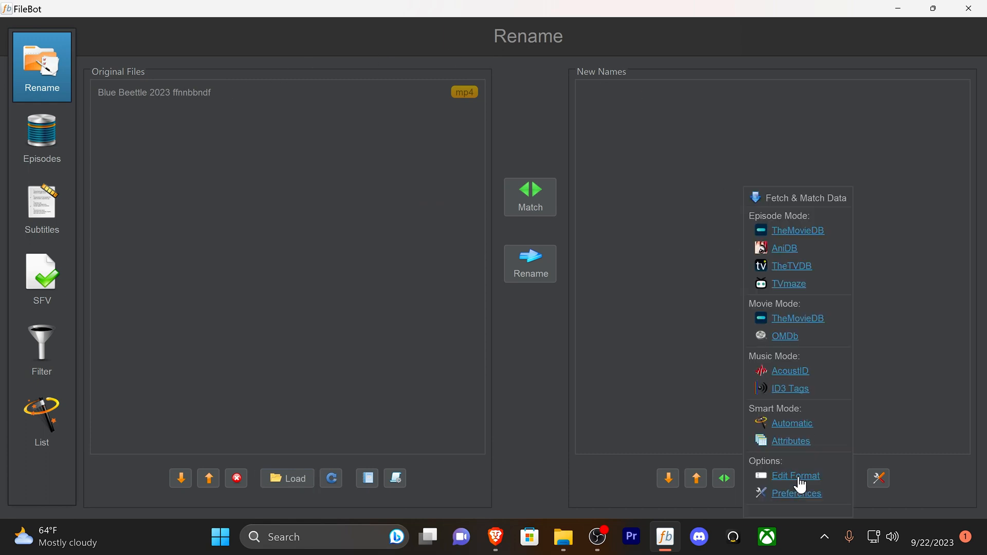
{"action": "left_click", "coordinate": [797, 318]}
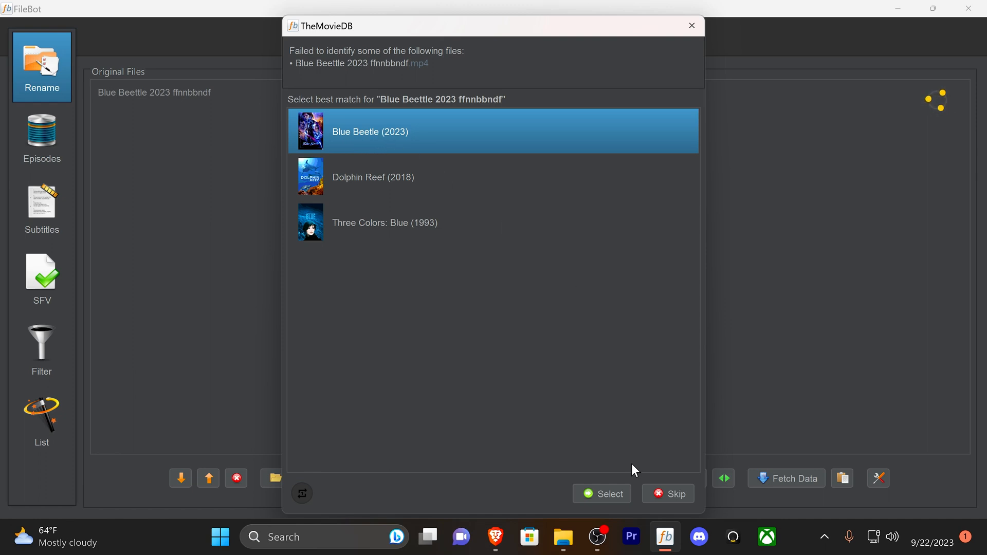
{"action": "left_click", "coordinate": [610, 493]}
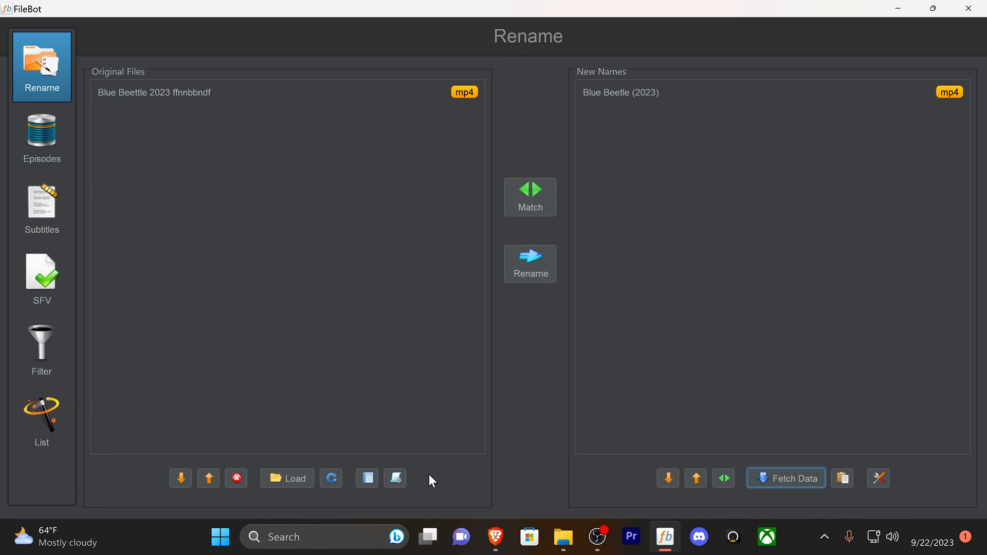
Apply the Organize Movies for Plex preset and rename the file into Blue Beetle (2023) (tmdb-565770)
{"action": "left_click", "coordinate": [397, 479]}
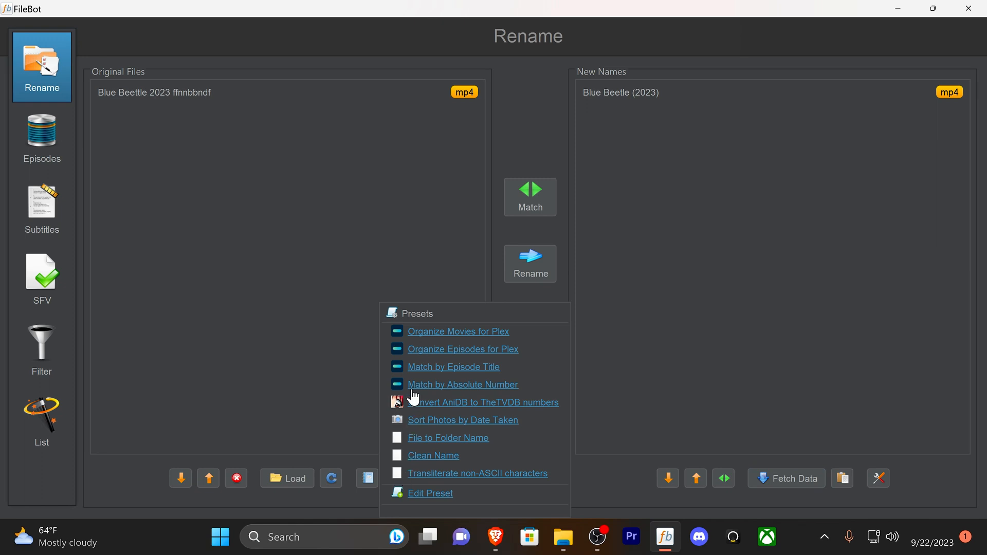
{"action": "left_click", "coordinate": [480, 334]}
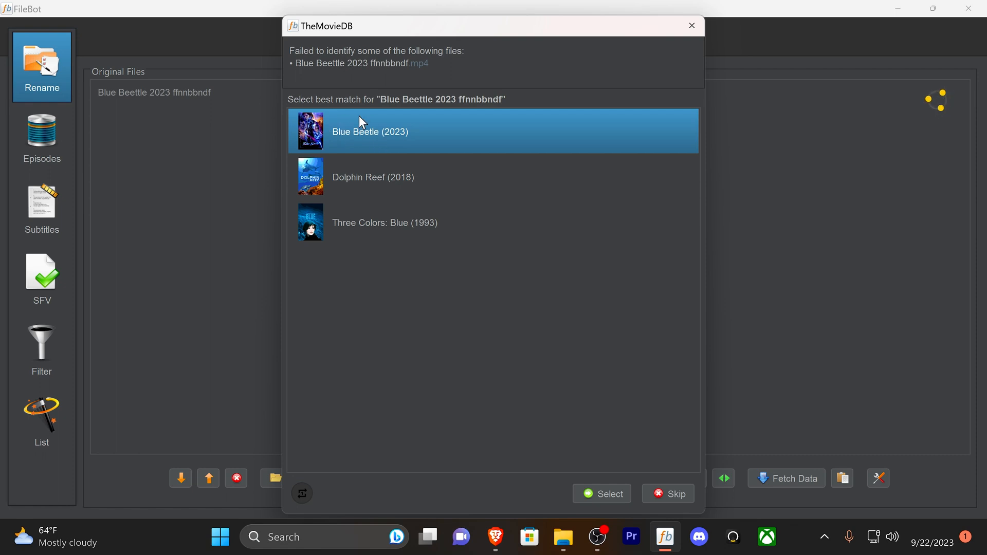
{"action": "left_click", "coordinate": [611, 493]}
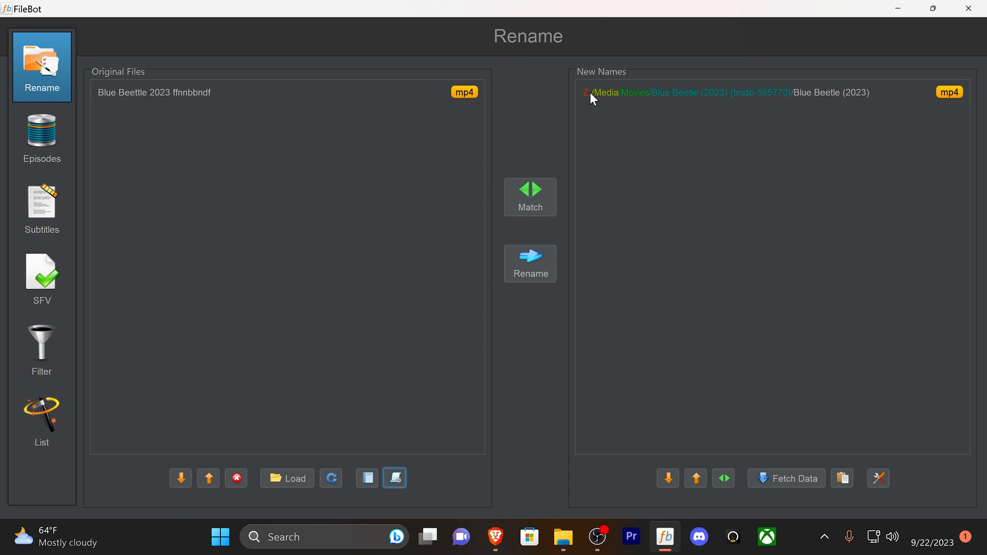
{"action": "left_click", "coordinate": [537, 266]}
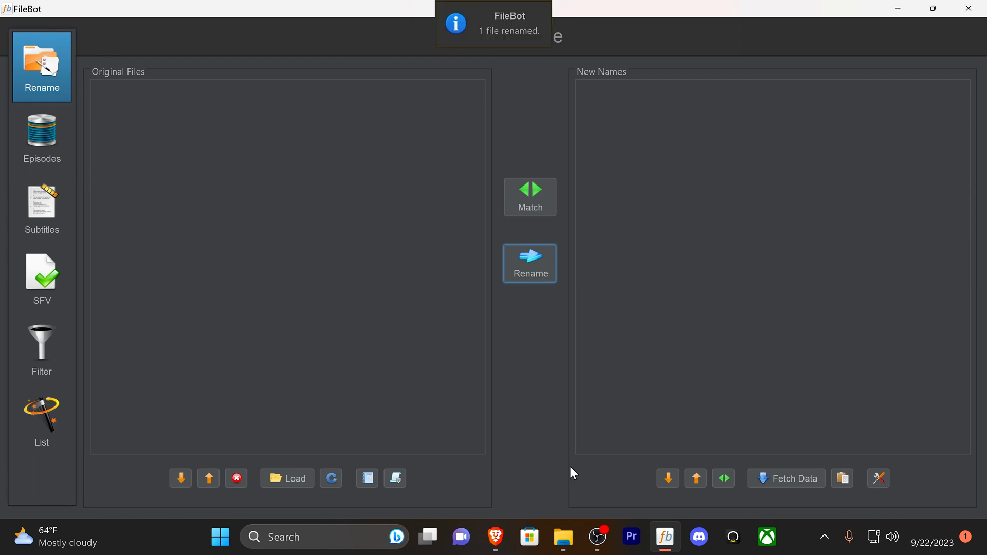
Return to File Explorer and navigate back through MEDIA (Z:) > Media > Movies
{"action": "left_click", "coordinate": [563, 536]}
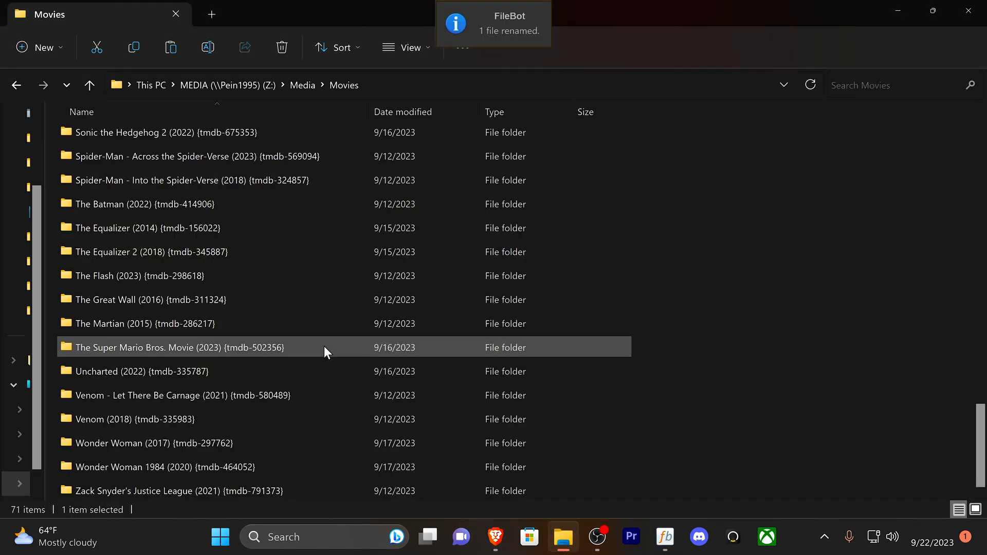
{"action": "scroll", "coordinate": [303, 347], "scroll_direction": "up", "scroll_amount": 5}
{"action": "scroll", "coordinate": [303, 343], "scroll_direction": "up", "scroll_amount": 5}
{"action": "scroll", "coordinate": [303, 343], "scroll_direction": "up", "scroll_amount": 5}
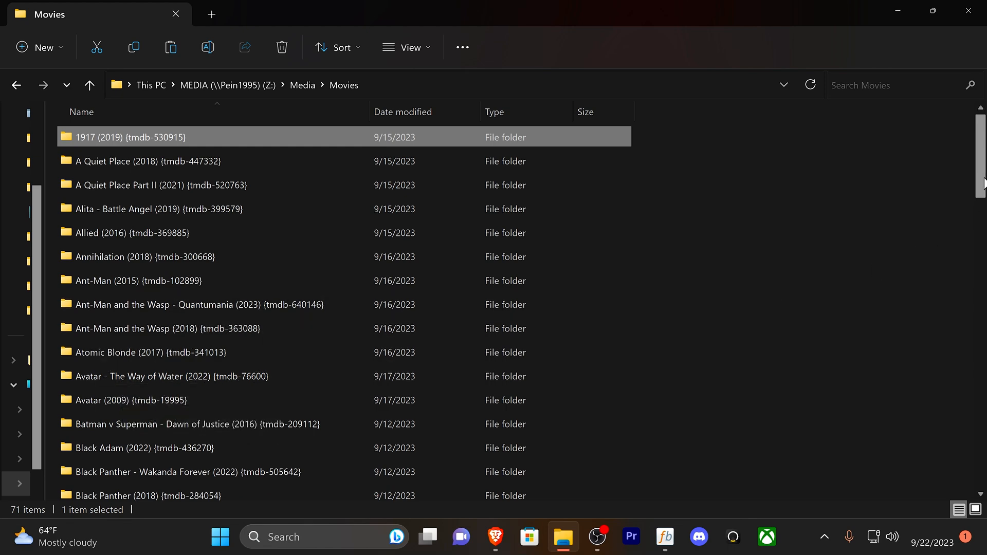
{"action": "mouse_move", "coordinate": [981, 187]}
{"action": "left_mouse_down"}
{"action": "mouse_move", "coordinate": [979, 493]}
{"action": "mouse_move", "coordinate": [983, 155]}
{"action": "left_mouse_up"}
{"action": "left_click_drag", "start_coordinate": [979, 154], "coordinate": [981, 198]}
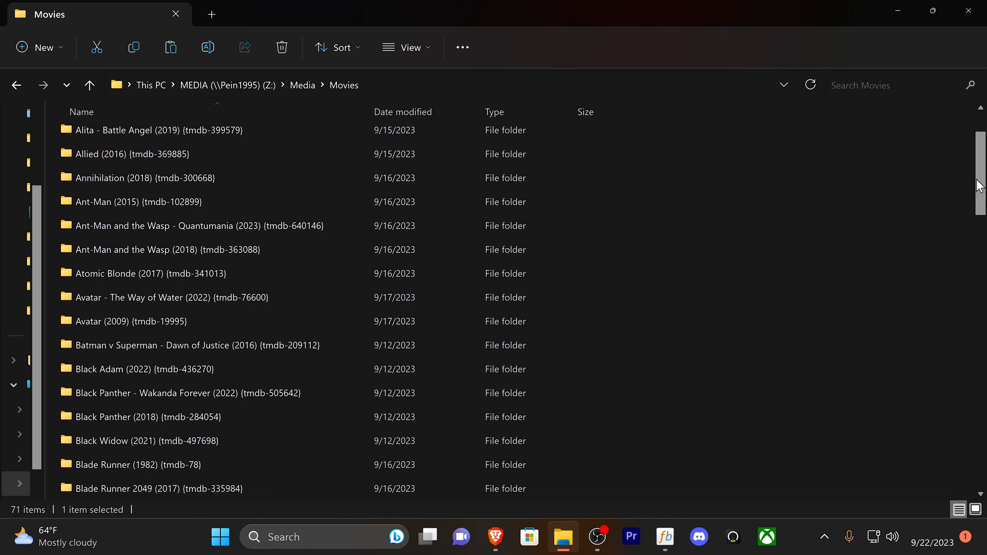
{"action": "left_click", "coordinate": [89, 85]}
{"action": "left_click", "coordinate": [89, 85]}
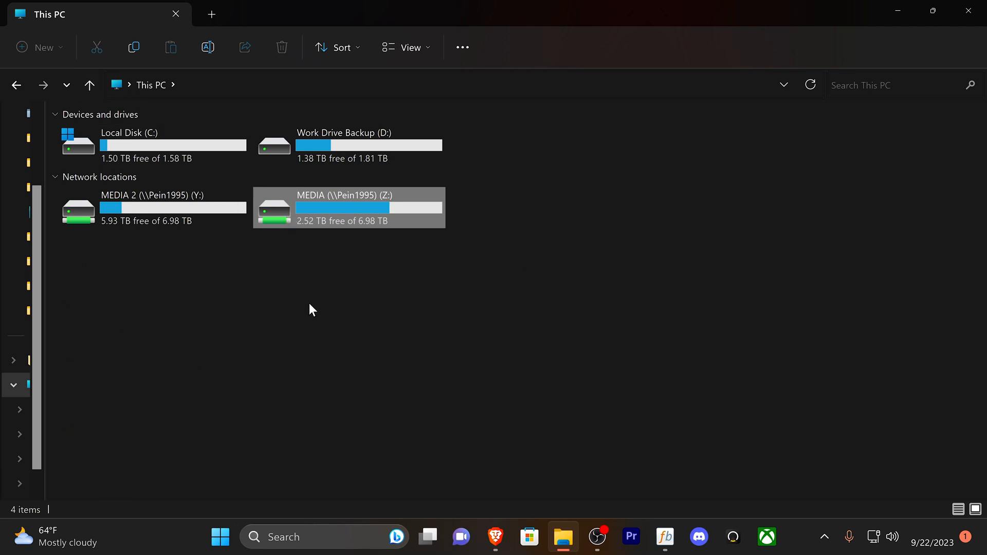
{"action": "double_click", "coordinate": [341, 196]}
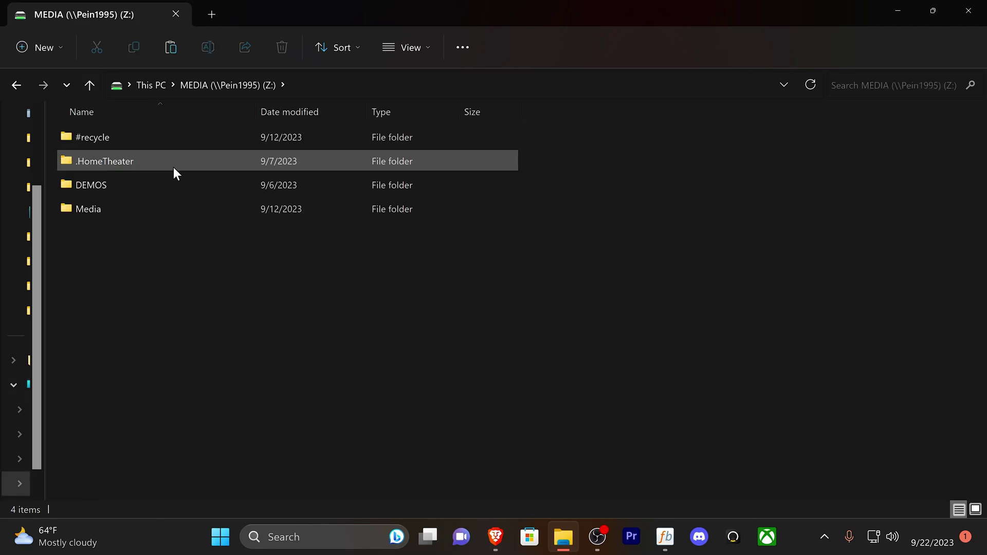
{"action": "double_click", "coordinate": [93, 207]}
{"action": "left_click", "coordinate": [102, 137]}
{"action": "double_click", "coordinate": [103, 137]}
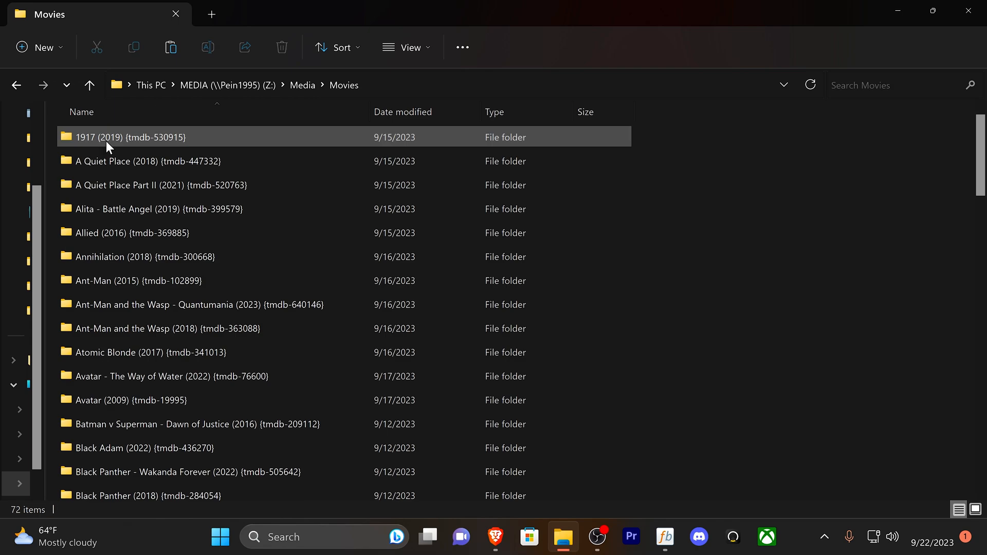
{"action": "left_click_drag", "start_coordinate": [981, 144], "coordinate": [969, 205]}
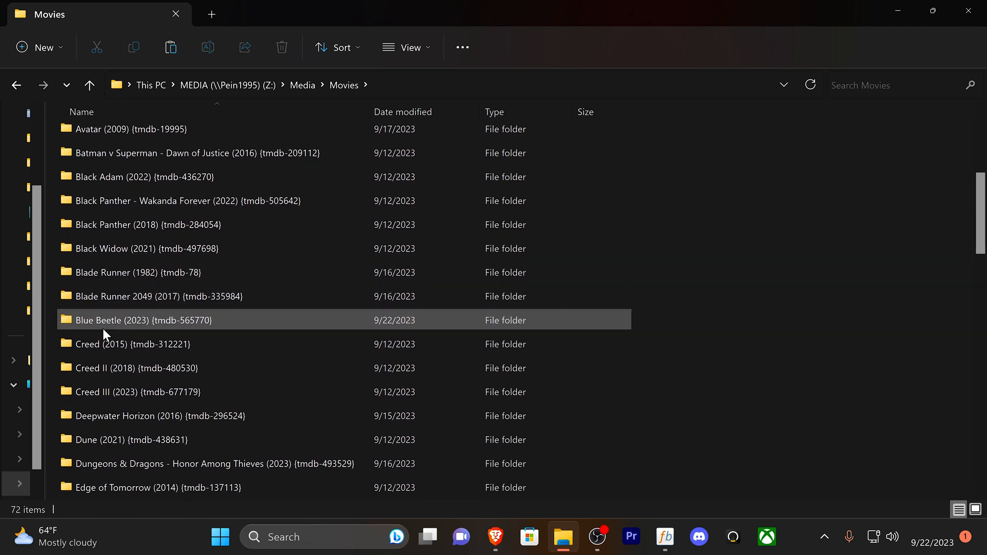
Open the new Blue Beetle (2023) {tmdb-565770} folder to verify its MP4 file
{"action": "double_click", "coordinate": [152, 324]}
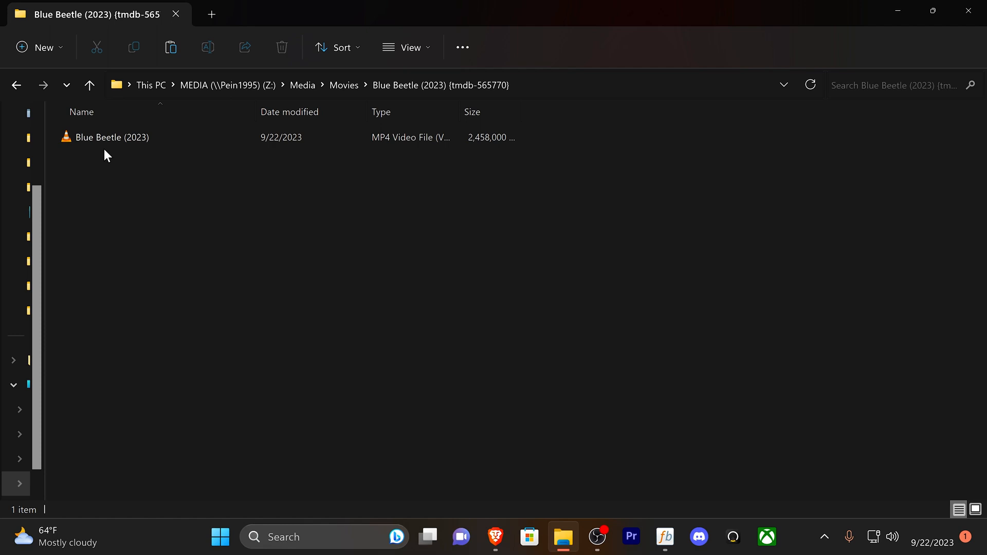
Navigate up to Media and back into the Movies folder of TMDB-tagged folders
{"action": "left_click", "coordinate": [91, 84]}
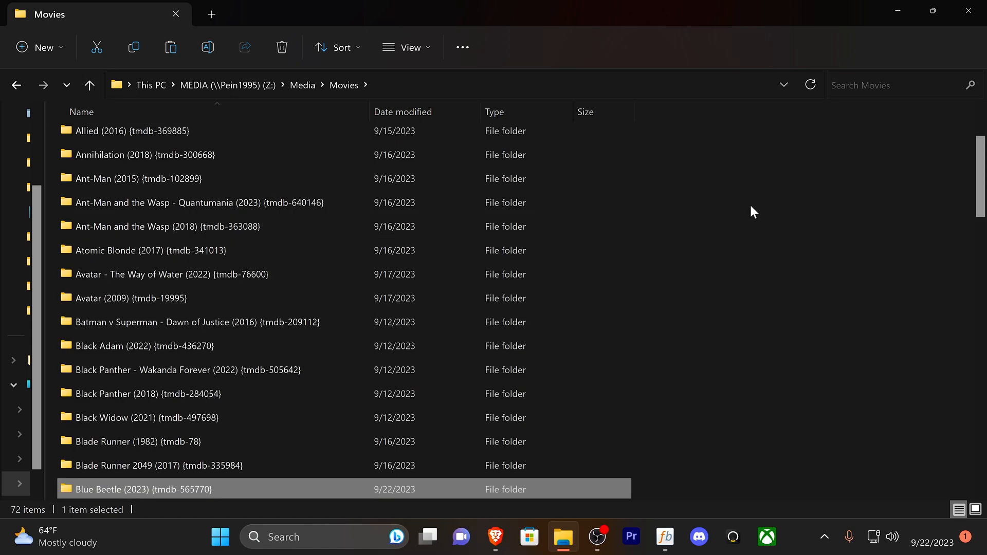
{"action": "scroll", "coordinate": [979, 177], "scroll_direction": "up", "scroll_amount": 4}
{"action": "scroll", "coordinate": [493, 308], "scroll_direction": "down", "scroll_amount": 5}
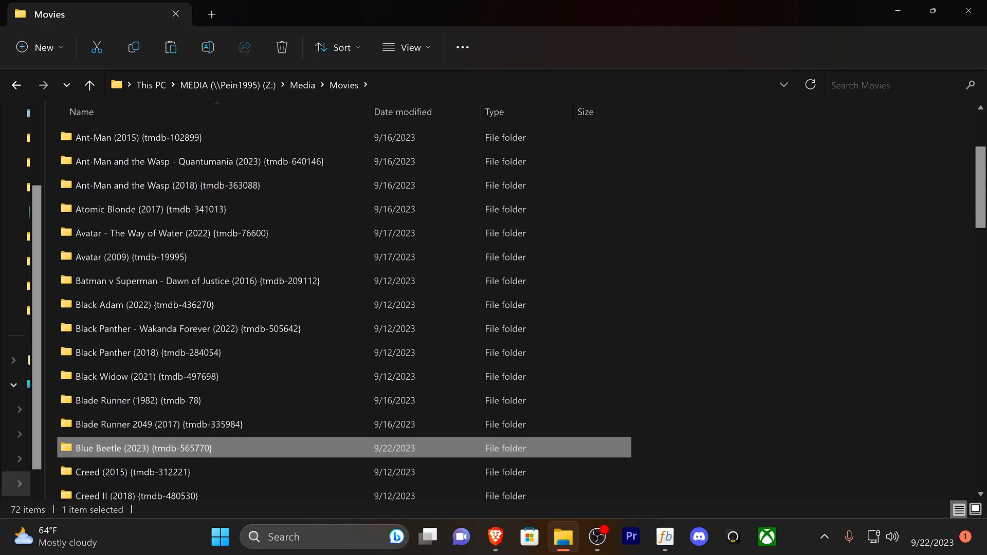
{"action": "scroll", "coordinate": [493, 309], "scroll_direction": "down", "scroll_amount": 3}
{"action": "scroll", "coordinate": [494, 309], "scroll_direction": "down", "scroll_amount": 3}
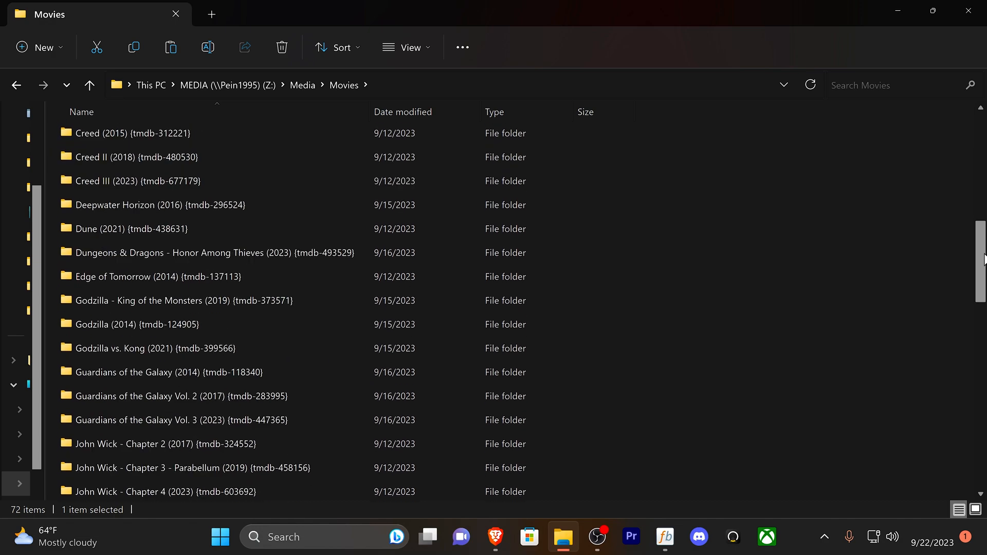
{"action": "scroll", "coordinate": [493, 308], "scroll_direction": "down", "scroll_amount": 3}
{"action": "scroll", "coordinate": [494, 309], "scroll_direction": "up", "scroll_amount": 2}
{"action": "scroll", "coordinate": [493, 308], "scroll_direction": "up", "scroll_amount": 6}
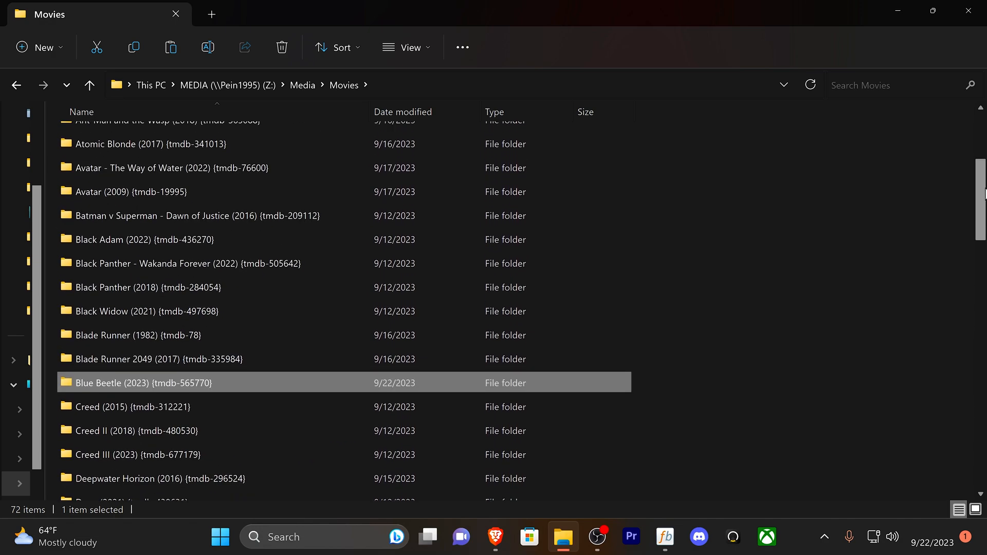
{"action": "mouse_move", "coordinate": [981, 192]}
{"action": "left_mouse_down"}
{"action": "mouse_move", "coordinate": [978, 152]}
{"action": "mouse_move", "coordinate": [979, 447]}
{"action": "left_mouse_up"}
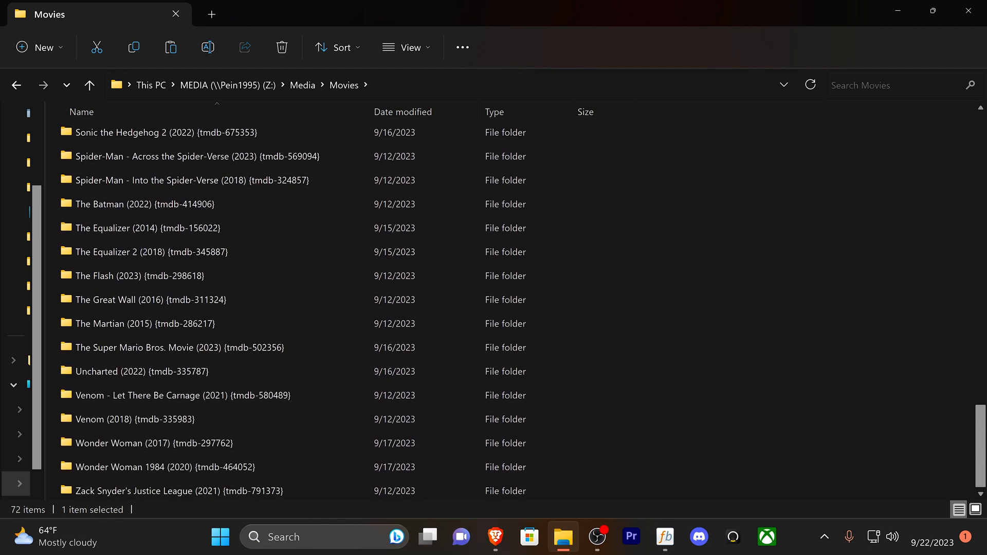
{"action": "left_click_drag", "start_coordinate": [979, 447], "coordinate": [980, 124]}
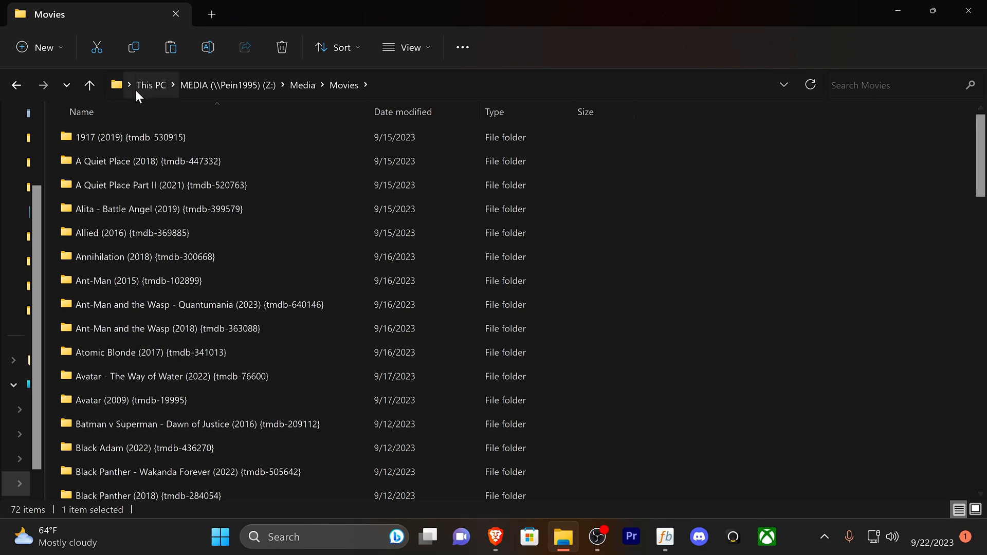
{"action": "left_click", "coordinate": [87, 85]}
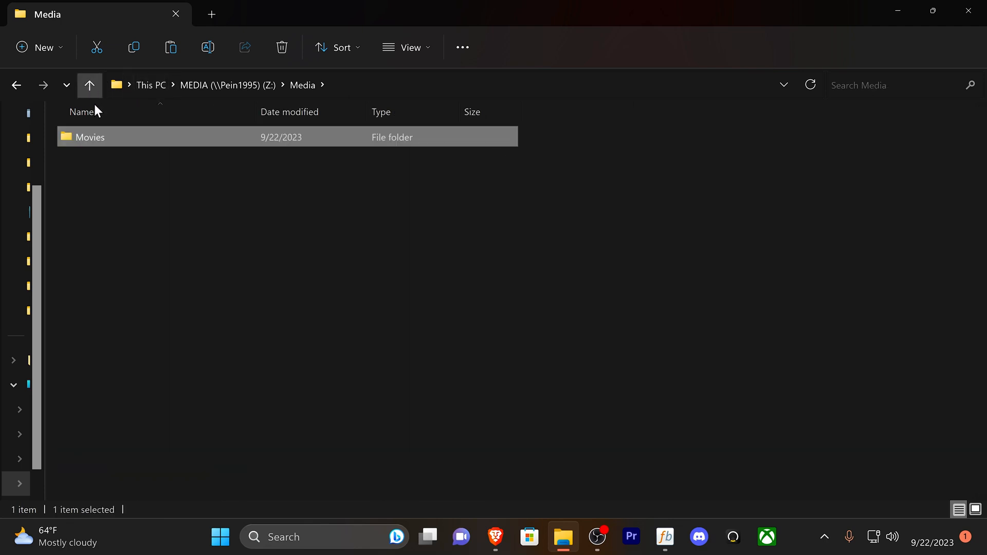
{"action": "double_click", "coordinate": [97, 137]}
{"action": "scroll", "coordinate": [191, 296], "scroll_direction": "down", "scroll_amount": 4}
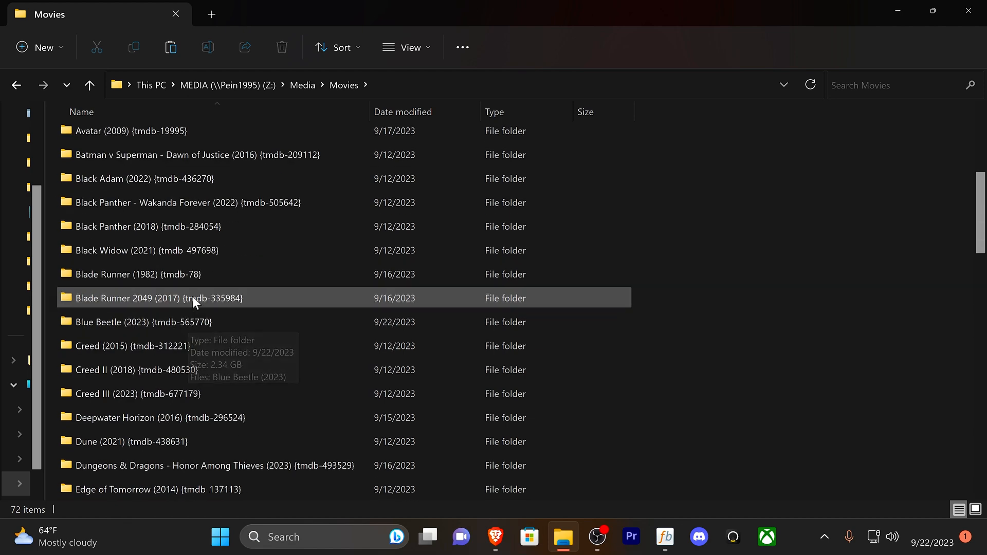
{"action": "scroll", "coordinate": [183, 401], "scroll_direction": "up", "scroll_amount": 3}
{"action": "scroll", "coordinate": [184, 396], "scroll_direction": "down", "scroll_amount": 1}
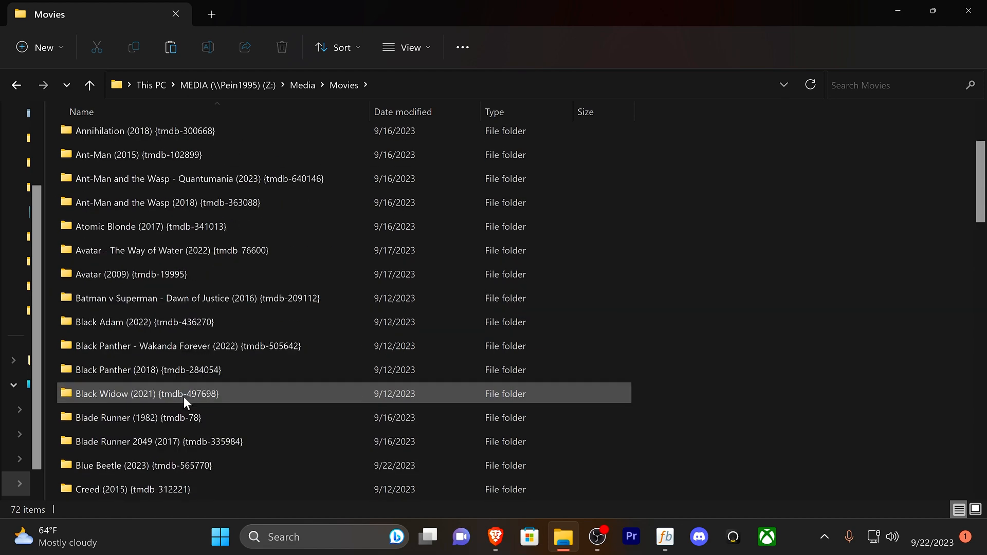
{"action": "scroll", "coordinate": [183, 396], "scroll_direction": "down", "scroll_amount": 2}
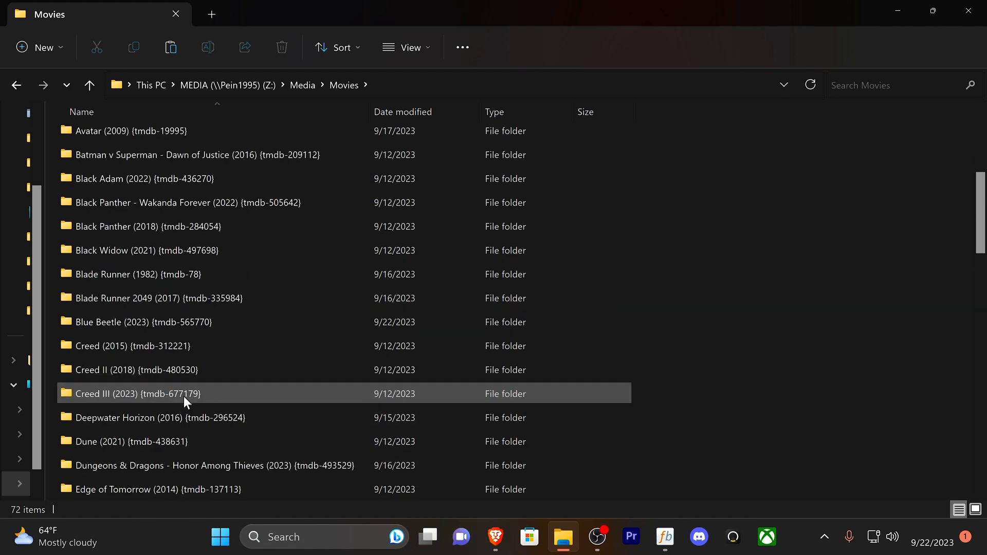
Permanently delete the Blue Beetle (2023) folder, leaving 71 movie folders
{"action": "left_click", "coordinate": [168, 325]}
{"action": "right_click", "coordinate": [169, 323]}
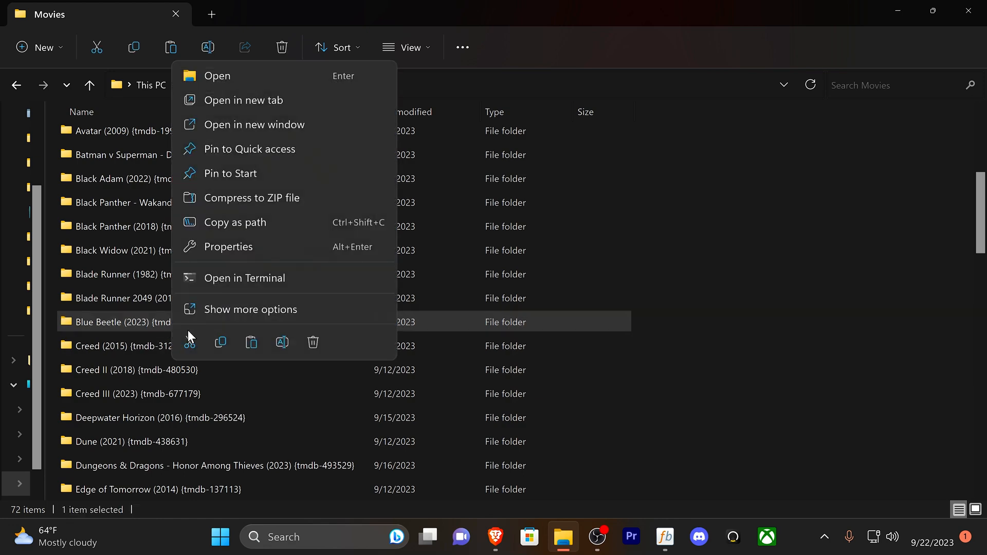
{"action": "left_click", "coordinate": [312, 342]}
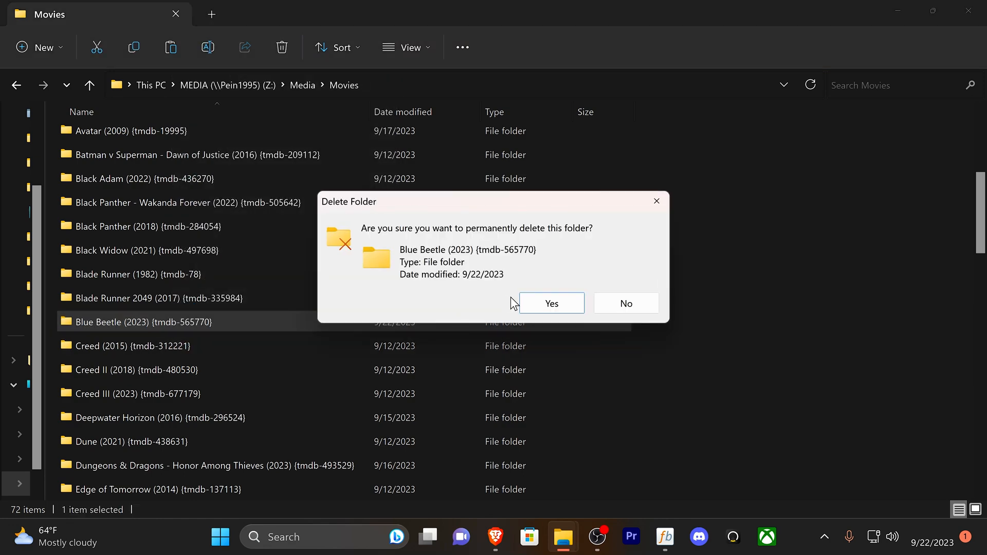
{"action": "left_click", "coordinate": [529, 303]}
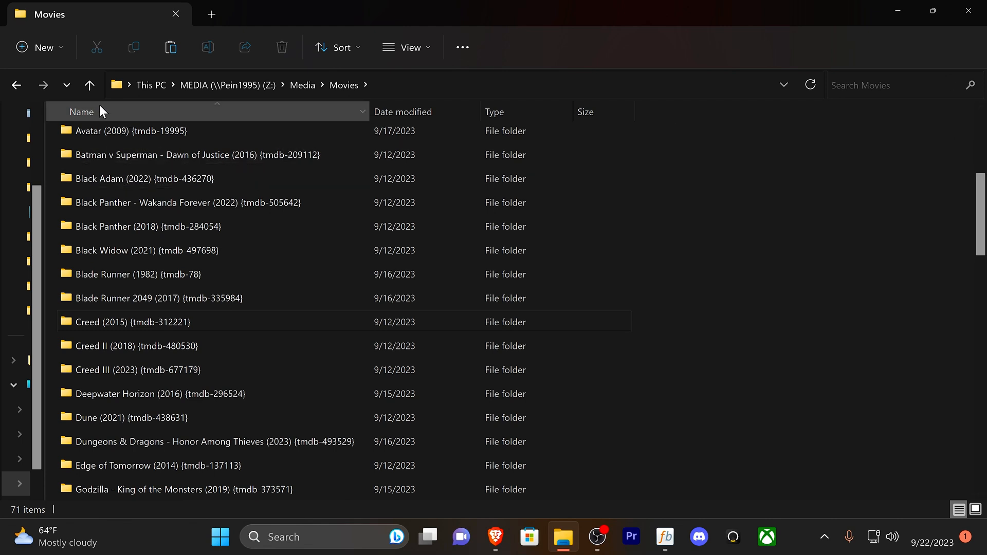
Dismiss the location-unavailable error for the deleted folder and return to the drive overview
{"action": "left_click", "coordinate": [18, 86]}
{"action": "left_click", "coordinate": [19, 86]}
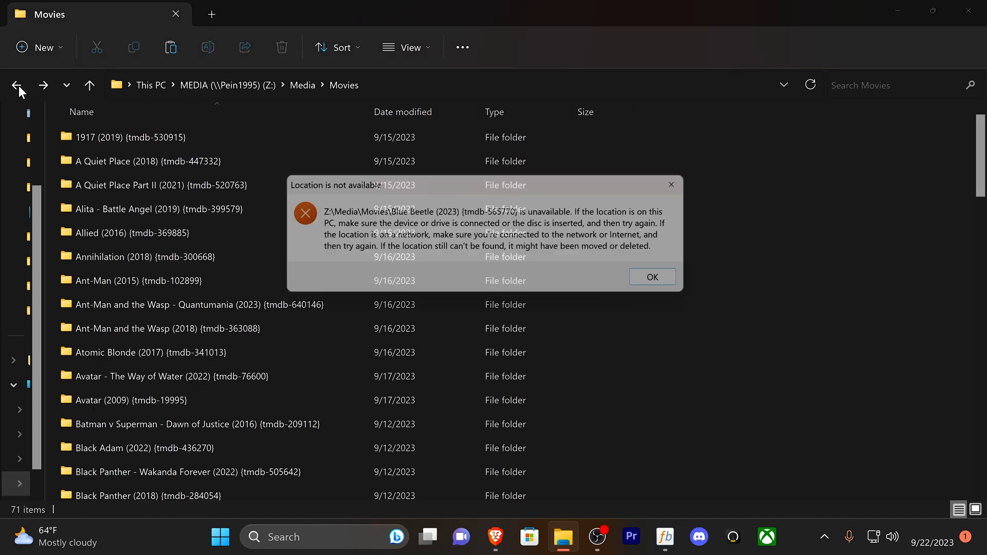
{"action": "left_click", "coordinate": [672, 282]}
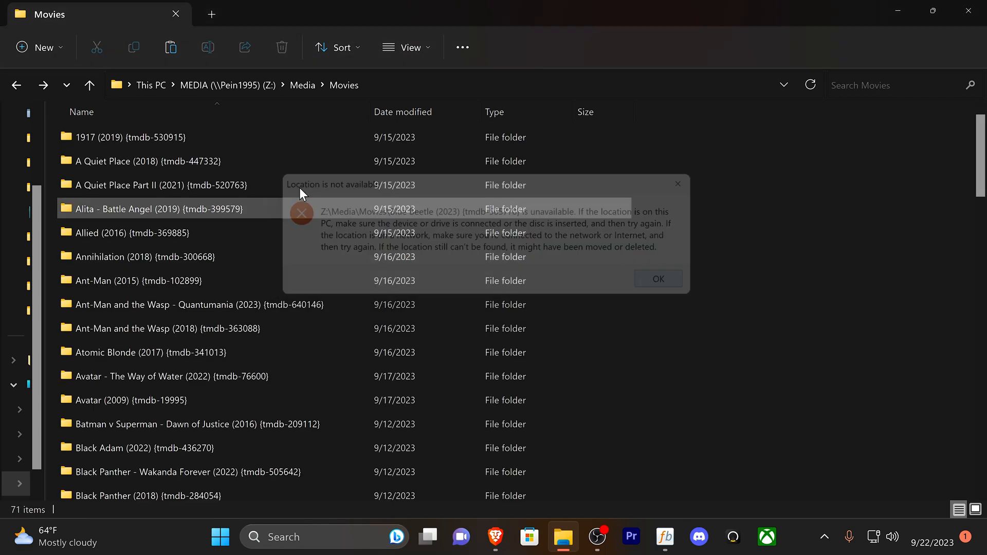
{"action": "left_click", "coordinate": [44, 86]}
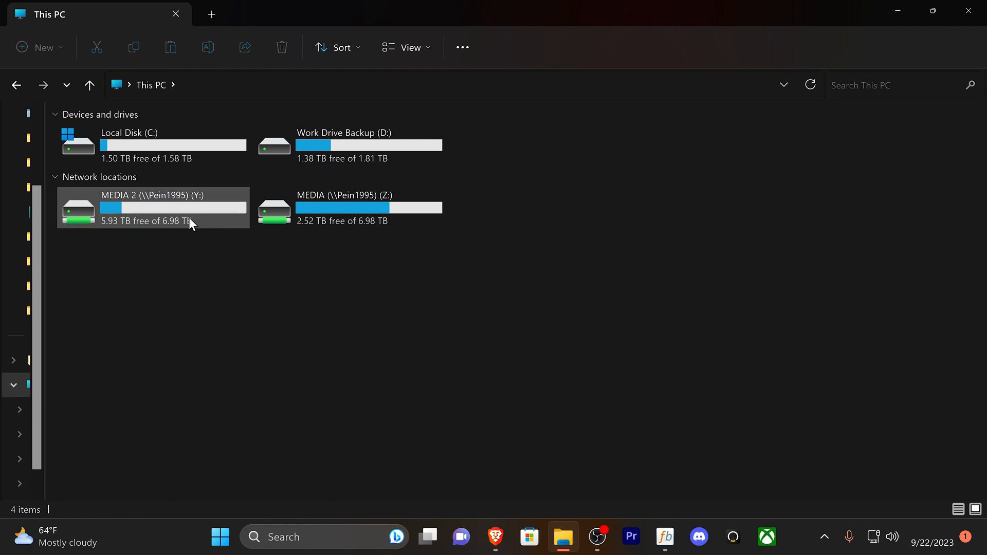
{"action": "double_click", "coordinate": [160, 217]}
{"action": "left_click", "coordinate": [97, 186]}
{"action": "double_click", "coordinate": [98, 186]}
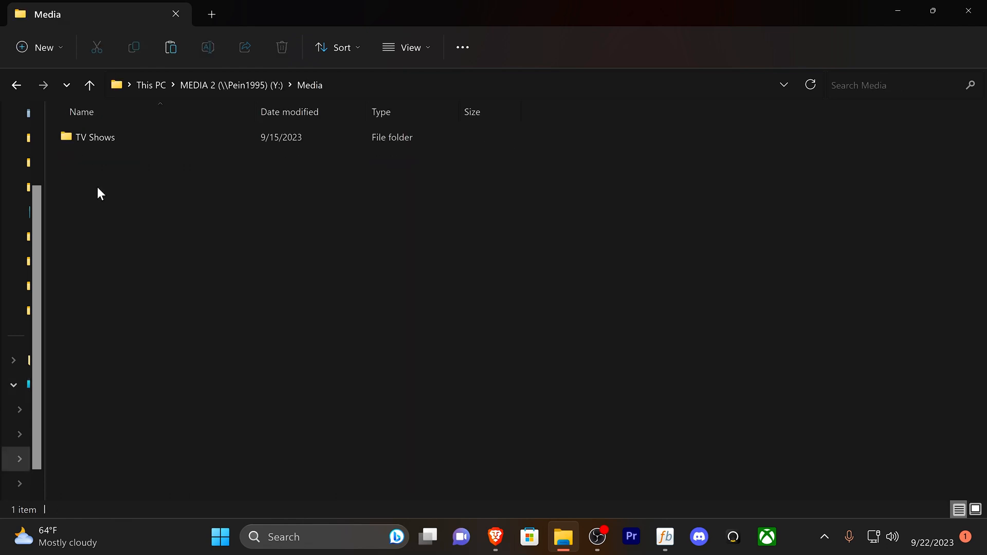
{"action": "double_click", "coordinate": [94, 137]}
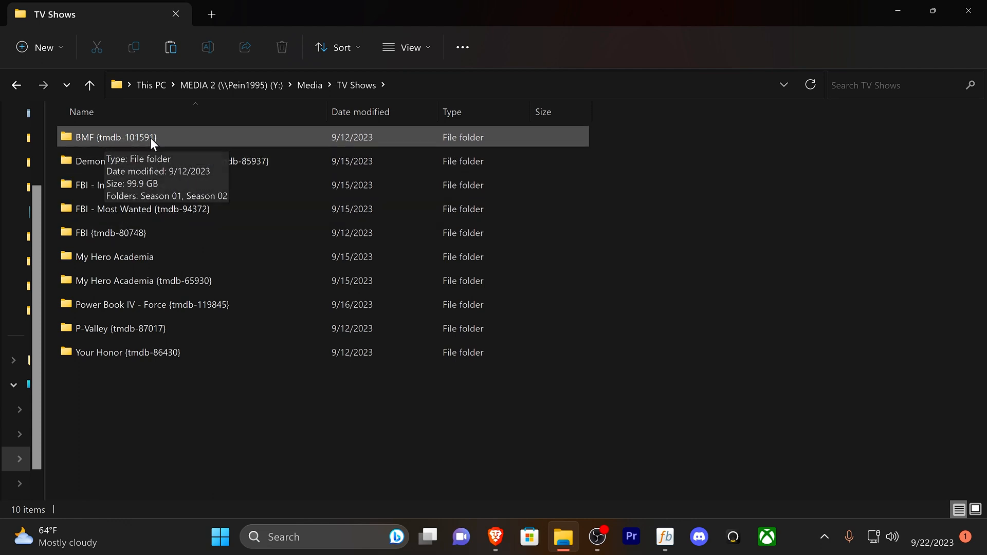
{"action": "double_click", "coordinate": [122, 138]}
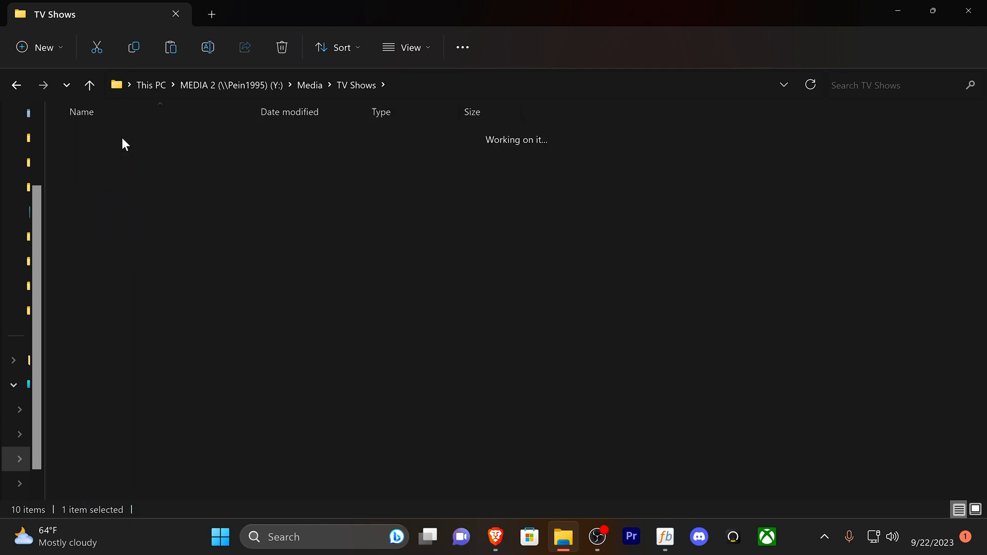
{"action": "double_click", "coordinate": [103, 138]}
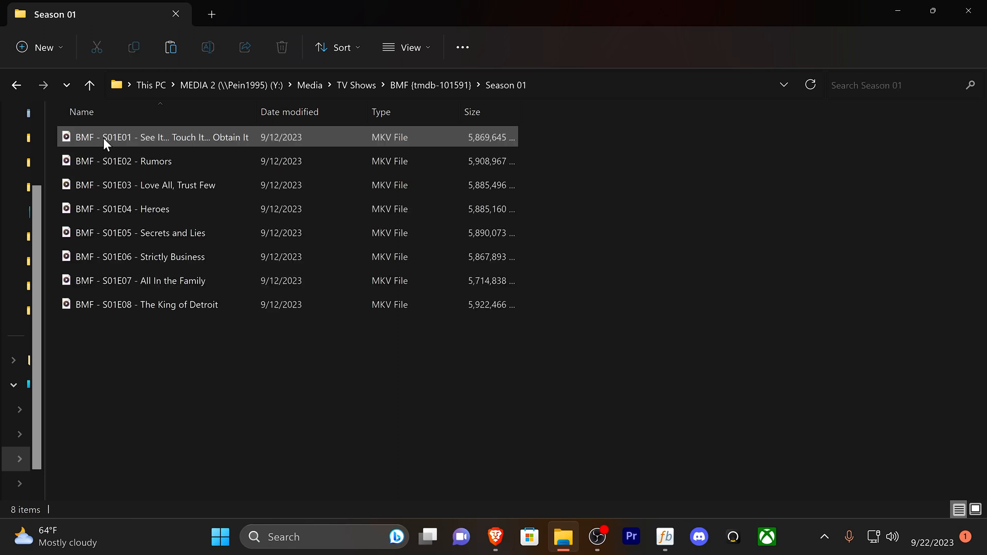
{"action": "left_click_drag", "start_coordinate": [254, 112], "coordinate": [393, 112]}
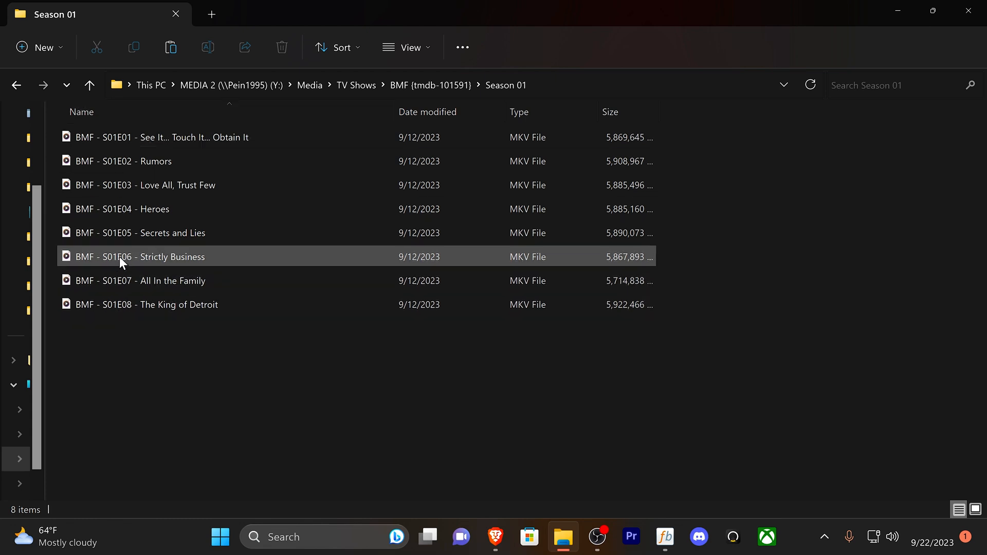
{"action": "left_click", "coordinate": [91, 84]}
{"action": "double_click", "coordinate": [104, 161]}
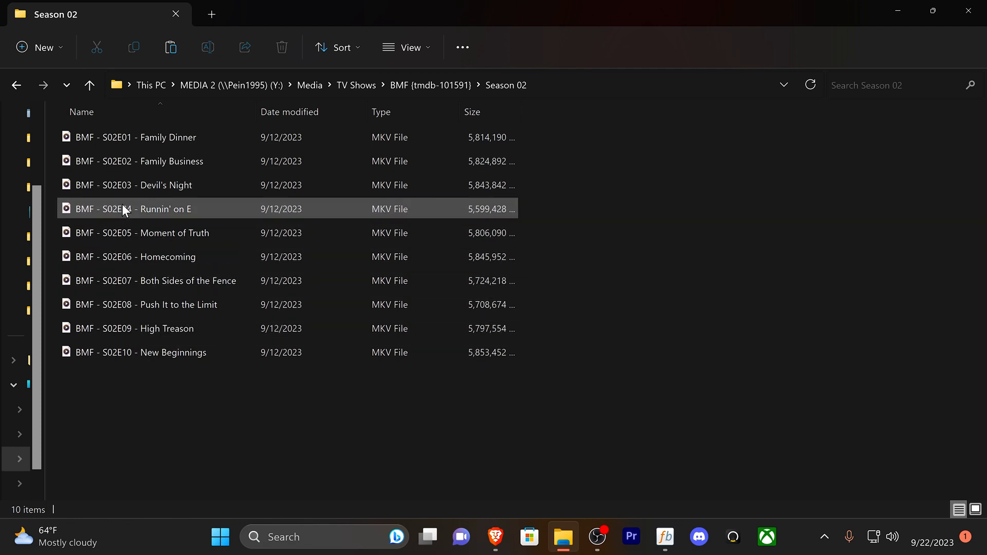
{"action": "left_click", "coordinate": [89, 85]}
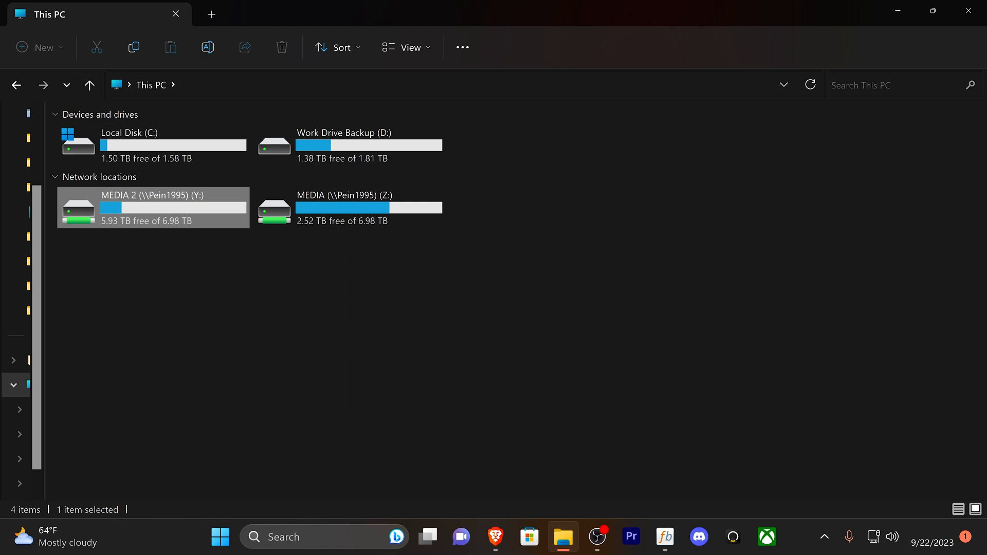
Close File Explorer and the FileBot renamer window, revealing the desktop
{"action": "left_click", "coordinate": [969, 12]}
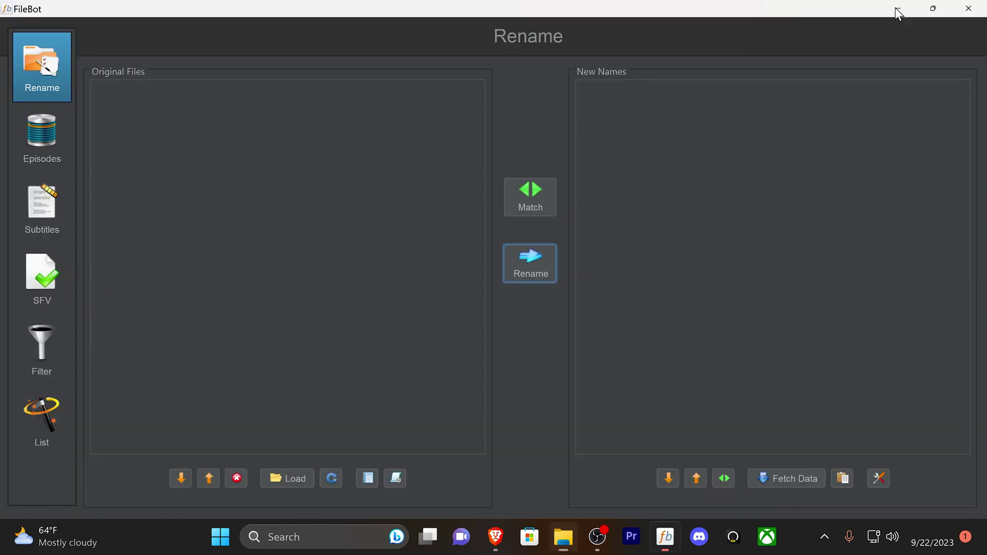
{"action": "left_click", "coordinate": [981, 6]}
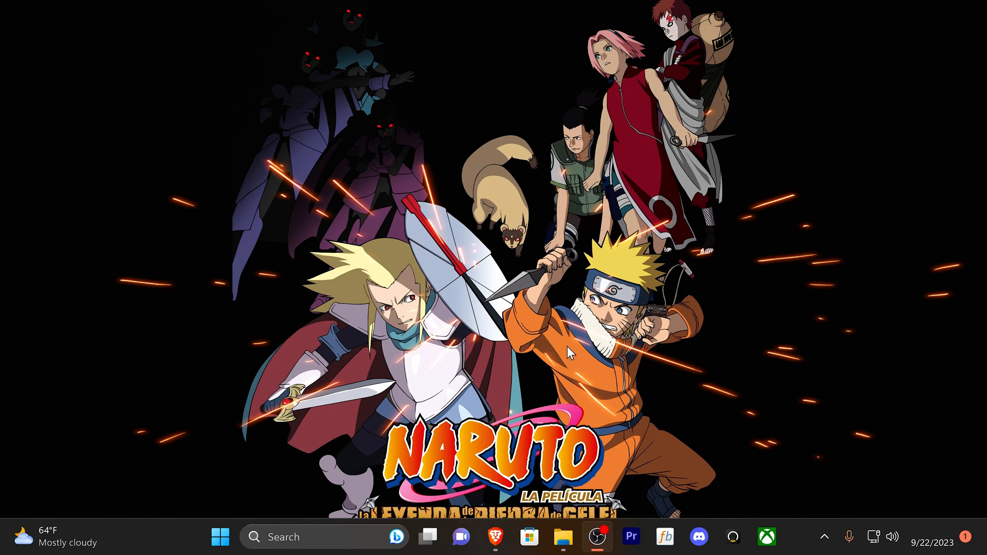
{"action": "mouse_move", "coordinate": [495, 537]}
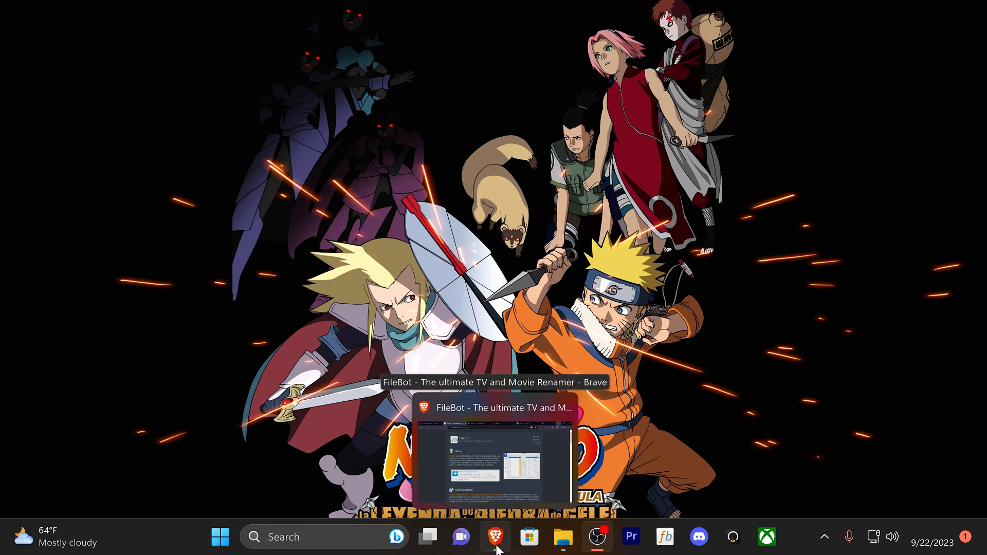
Restore Brave and close the FileBot, Trakt and radarr search tabs, leaving Radarr and Sonarr
{"action": "left_click", "coordinate": [496, 537]}
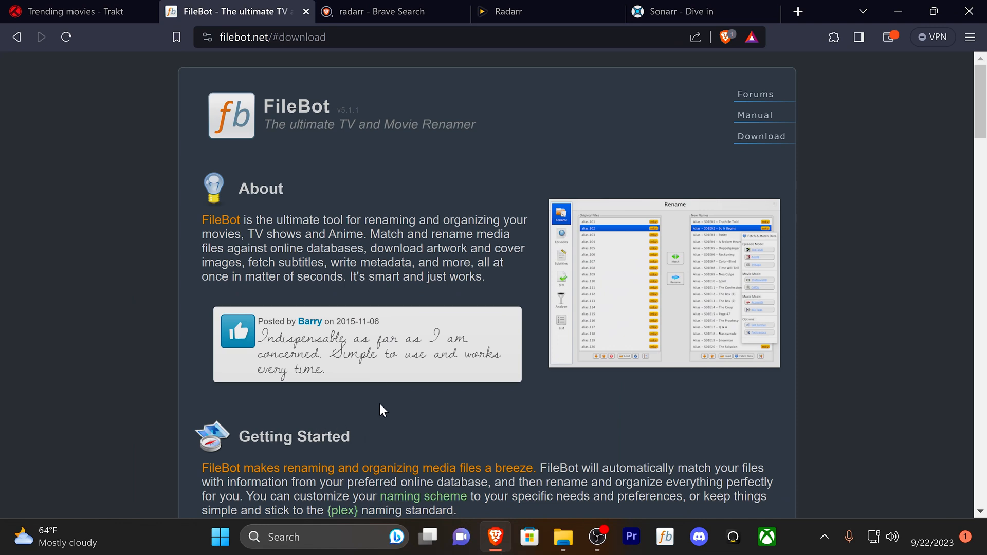
{"action": "left_click", "coordinate": [306, 11]}
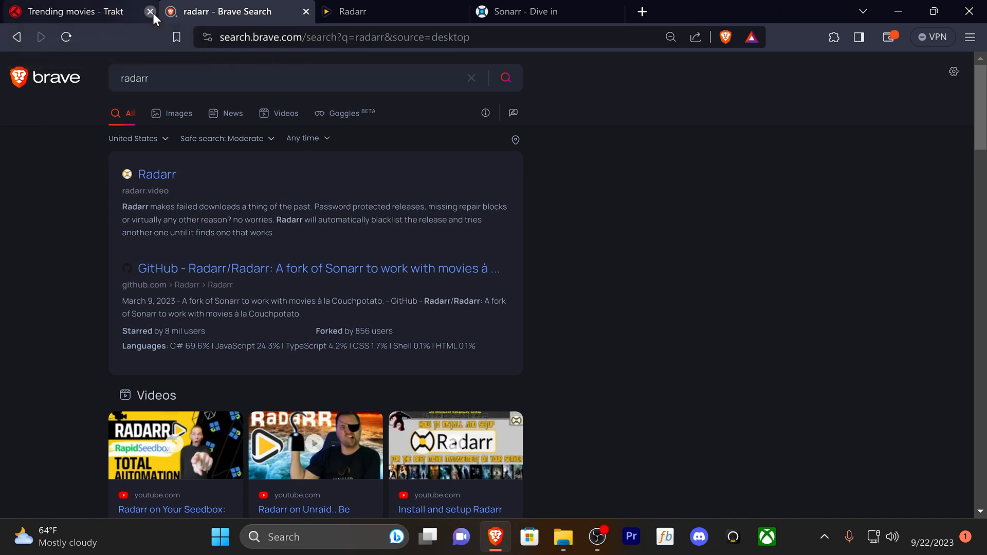
{"action": "left_click", "coordinate": [151, 11]}
{"action": "left_click", "coordinate": [151, 13]}
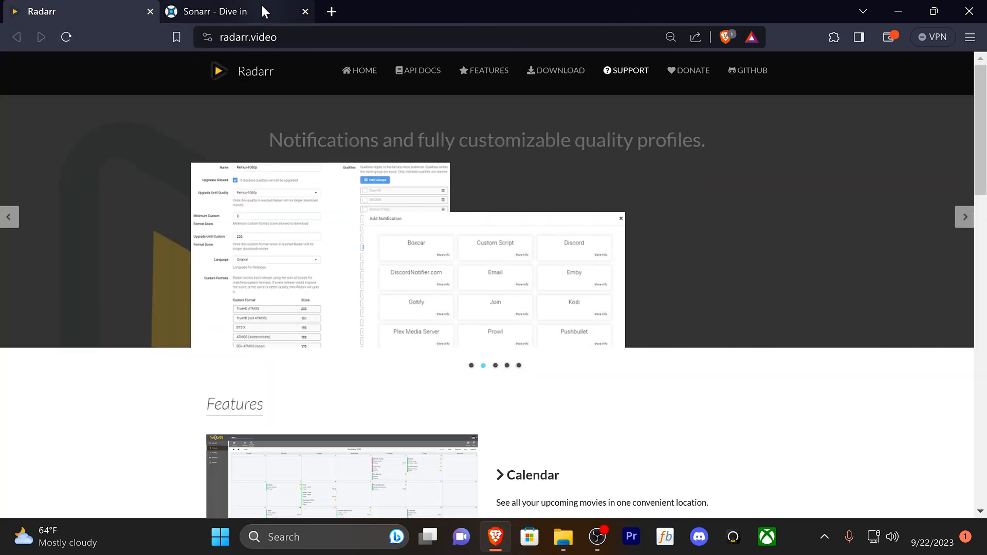
{"action": "left_click", "coordinate": [262, 11]}
{"action": "left_click", "coordinate": [78, 12]}
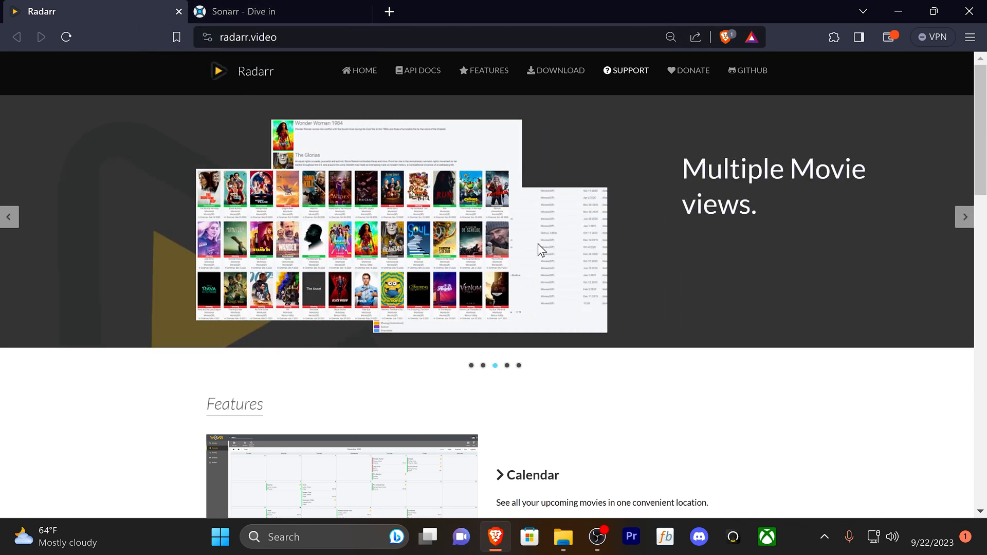
{"action": "scroll", "coordinate": [537, 242], "scroll_direction": "down", "scroll_amount": 4}
{"action": "scroll", "coordinate": [554, 259], "scroll_direction": "down", "scroll_amount": 4}
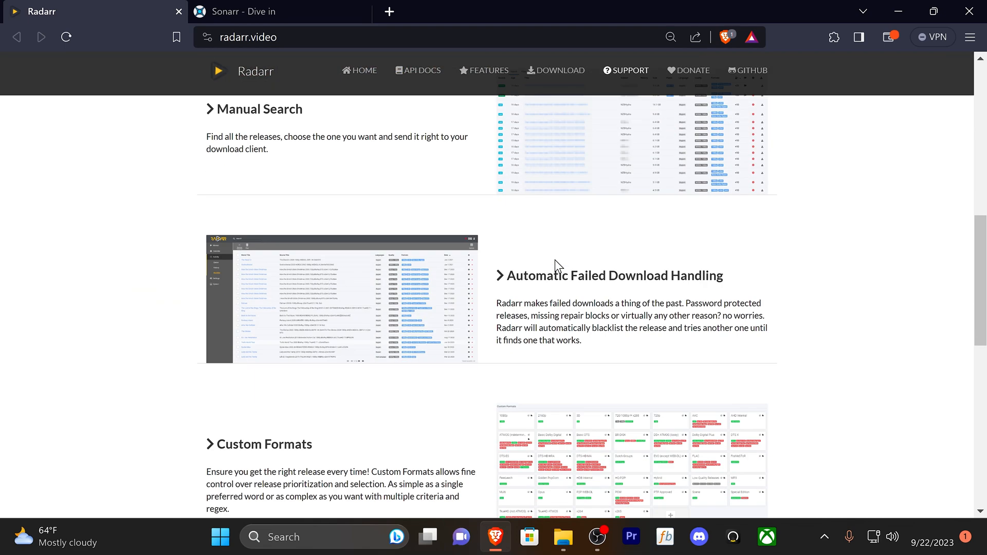
{"action": "scroll", "coordinate": [554, 260], "scroll_direction": "up", "scroll_amount": 4}
{"action": "scroll", "coordinate": [555, 260], "scroll_direction": "up", "scroll_amount": 1}
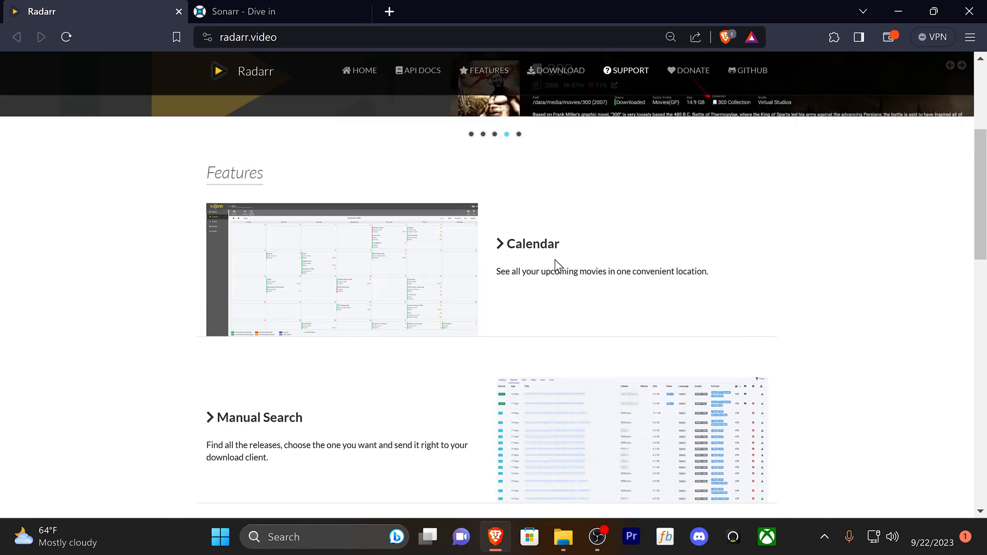
{"action": "scroll", "coordinate": [535, 263], "scroll_direction": "down", "scroll_amount": 5}
{"action": "scroll", "coordinate": [477, 267], "scroll_direction": "down", "scroll_amount": 3}
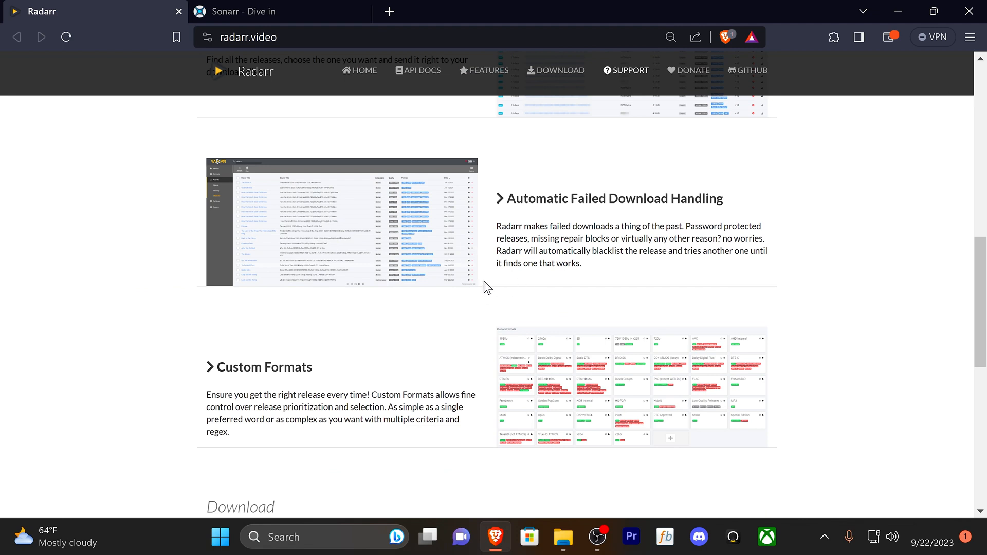
{"action": "scroll", "coordinate": [485, 290], "scroll_direction": "down", "scroll_amount": 4}
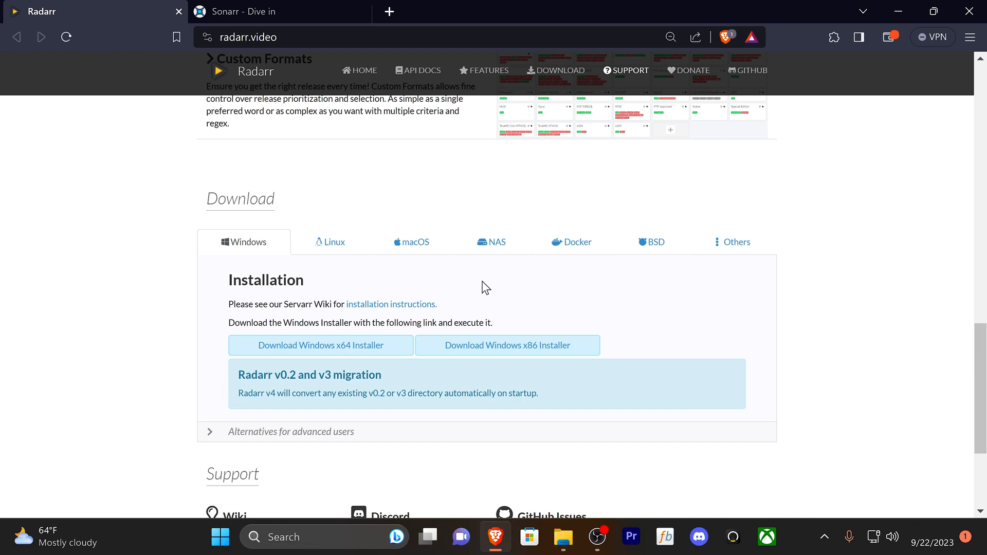
{"action": "scroll", "coordinate": [486, 286], "scroll_direction": "down", "scroll_amount": 3}
{"action": "scroll", "coordinate": [485, 288], "scroll_direction": "up", "scroll_amount": 5}
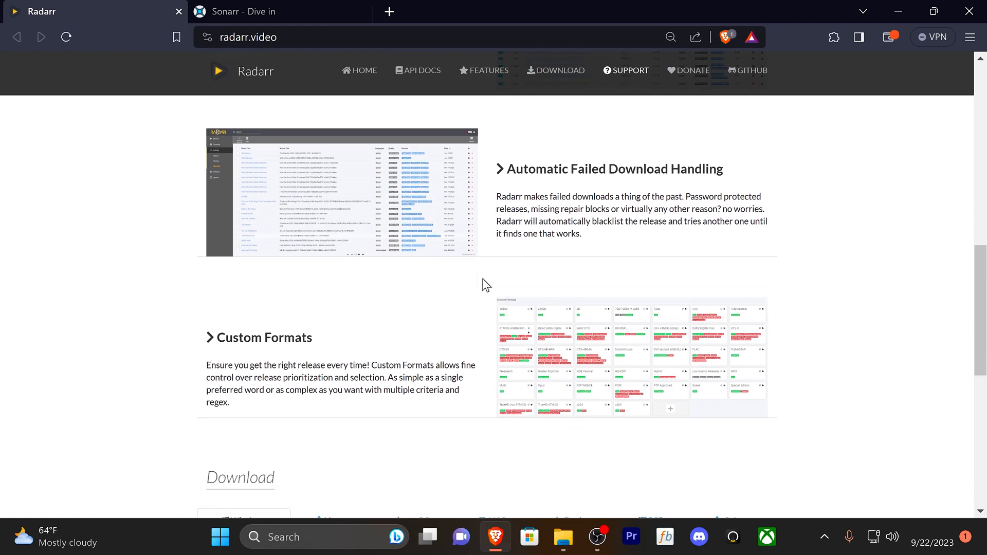
{"action": "scroll", "coordinate": [486, 287], "scroll_direction": "down", "scroll_amount": 5}
{"action": "scroll", "coordinate": [486, 287], "scroll_direction": "up", "scroll_amount": 15}
Show the Sonarr homepage with its Features, Download Sonarr v3 and Support sections
{"action": "left_click", "coordinate": [247, 11]}
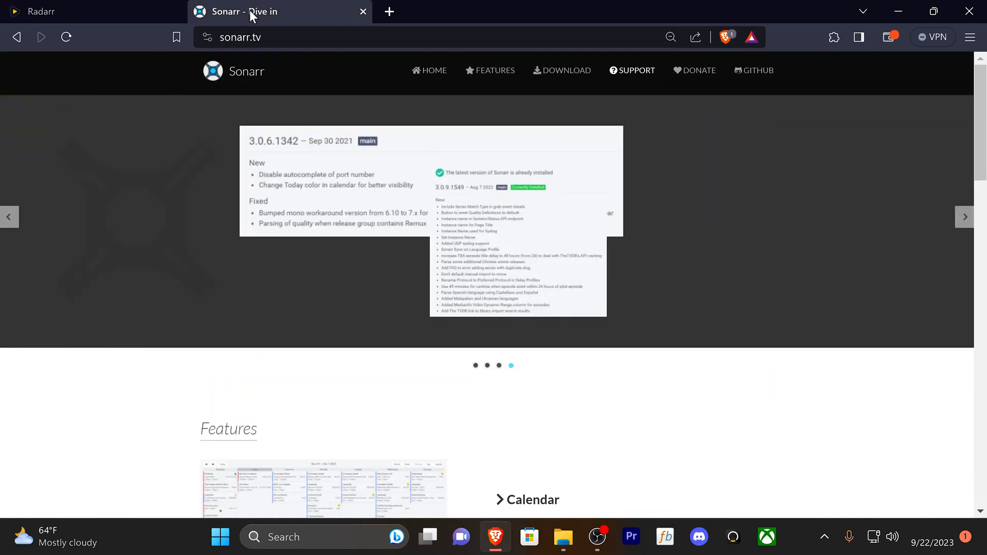
{"action": "scroll", "coordinate": [378, 328], "scroll_direction": "down", "scroll_amount": 5}
{"action": "scroll", "coordinate": [379, 328], "scroll_direction": "down", "scroll_amount": 1}
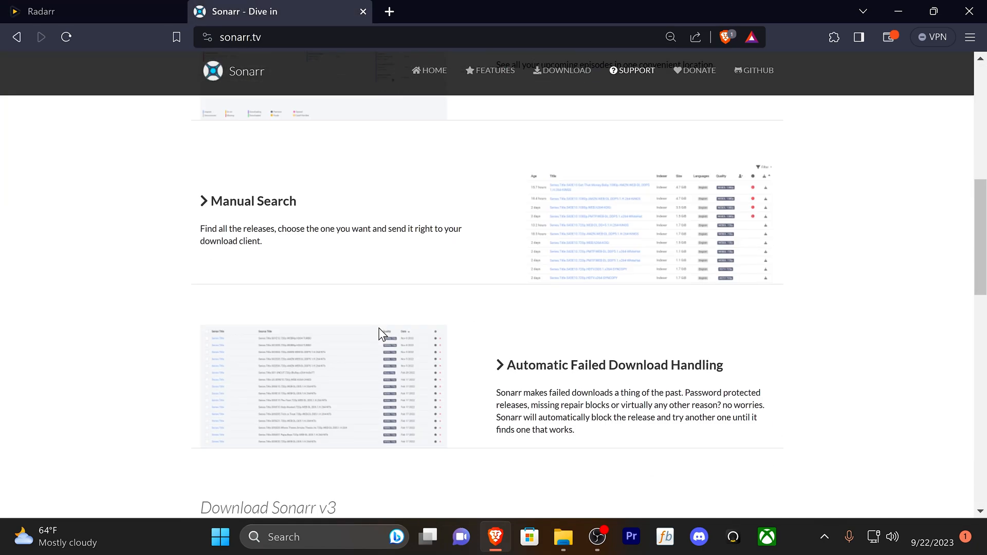
{"action": "scroll", "coordinate": [379, 327], "scroll_direction": "down", "scroll_amount": 10}
{"action": "scroll", "coordinate": [378, 327], "scroll_direction": "up", "scroll_amount": 12}
{"action": "scroll", "coordinate": [379, 333], "scroll_direction": "up", "scroll_amount": 5}
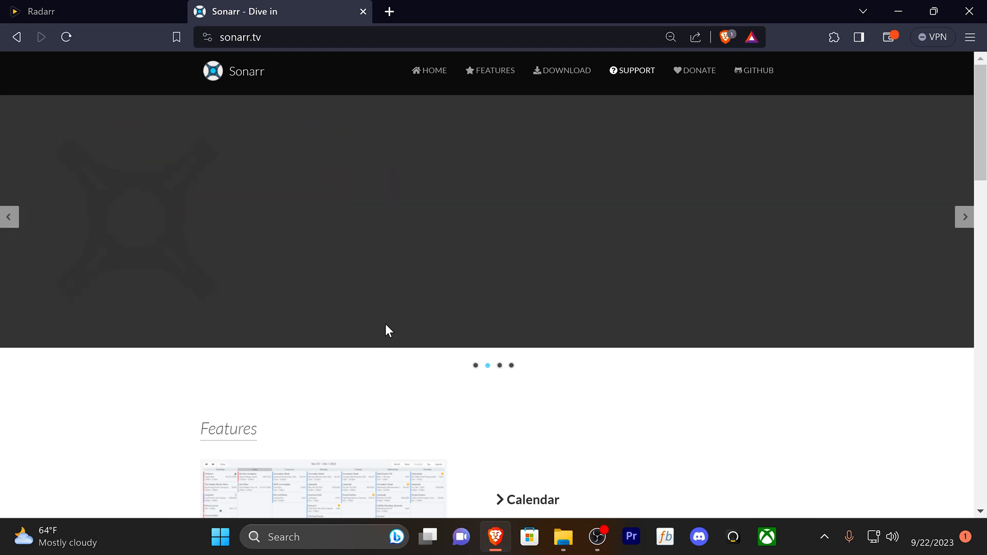
{"action": "scroll", "coordinate": [385, 323], "scroll_direction": "down", "scroll_amount": 2}
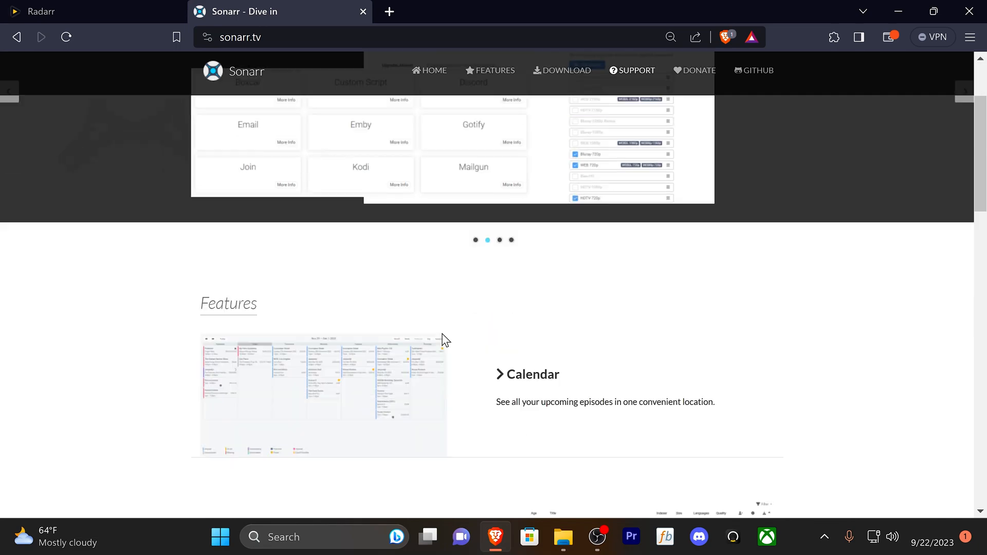
{"action": "scroll", "coordinate": [443, 340], "scroll_direction": "down", "scroll_amount": 5}
{"action": "scroll", "coordinate": [444, 340], "scroll_direction": "down", "scroll_amount": 5}
{"action": "scroll", "coordinate": [444, 340], "scroll_direction": "down", "scroll_amount": 5}
{"action": "scroll", "coordinate": [443, 341], "scroll_direction": "down", "scroll_amount": 4}
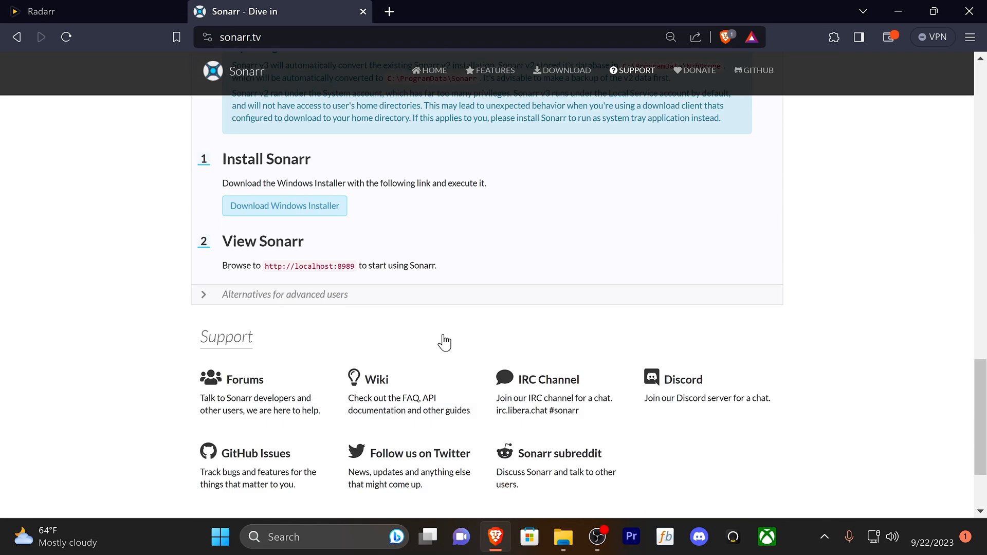
{"action": "scroll", "coordinate": [445, 340], "scroll_direction": "down", "scroll_amount": 2}
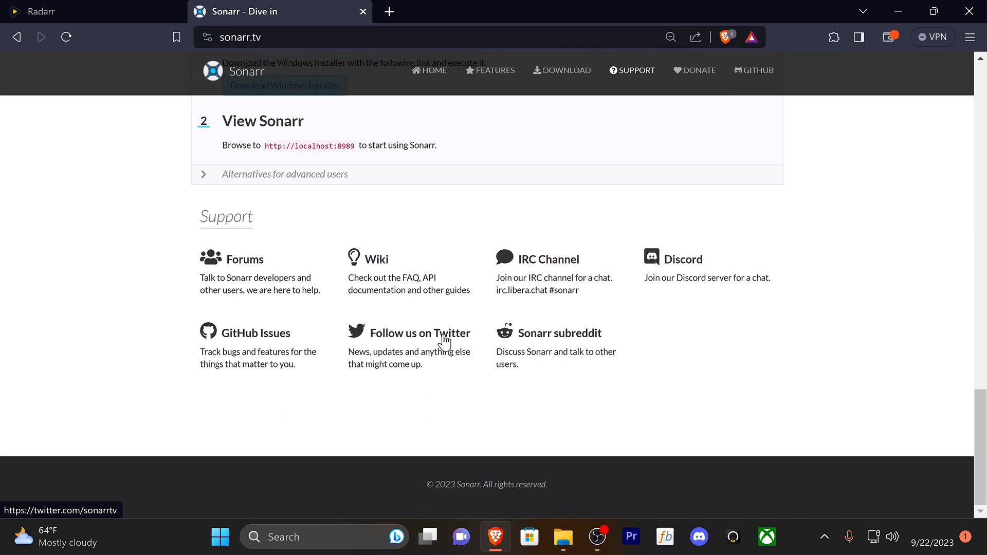
{"action": "scroll", "coordinate": [445, 340], "scroll_direction": "up", "scroll_amount": 8}
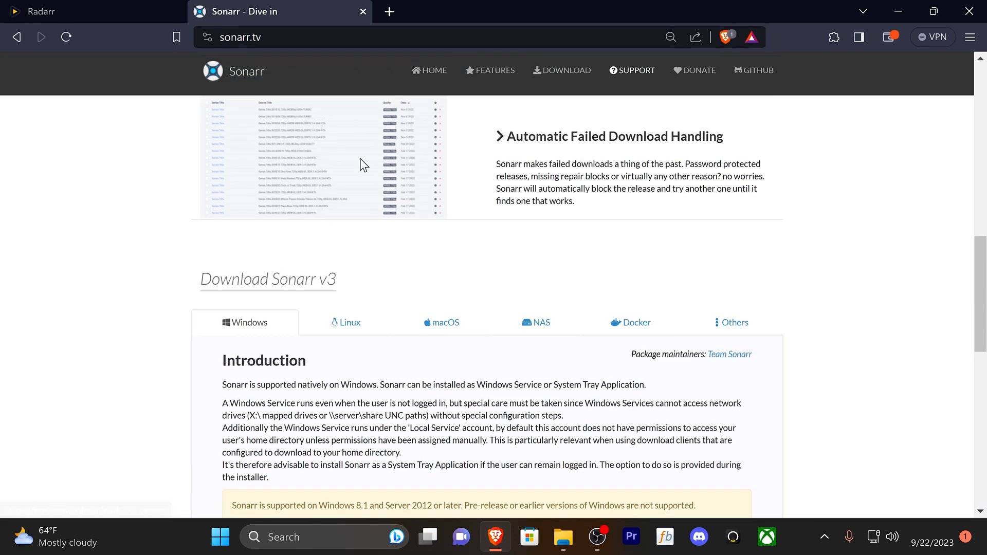
{"action": "scroll", "coordinate": [540, 190], "scroll_direction": "up", "scroll_amount": 1}
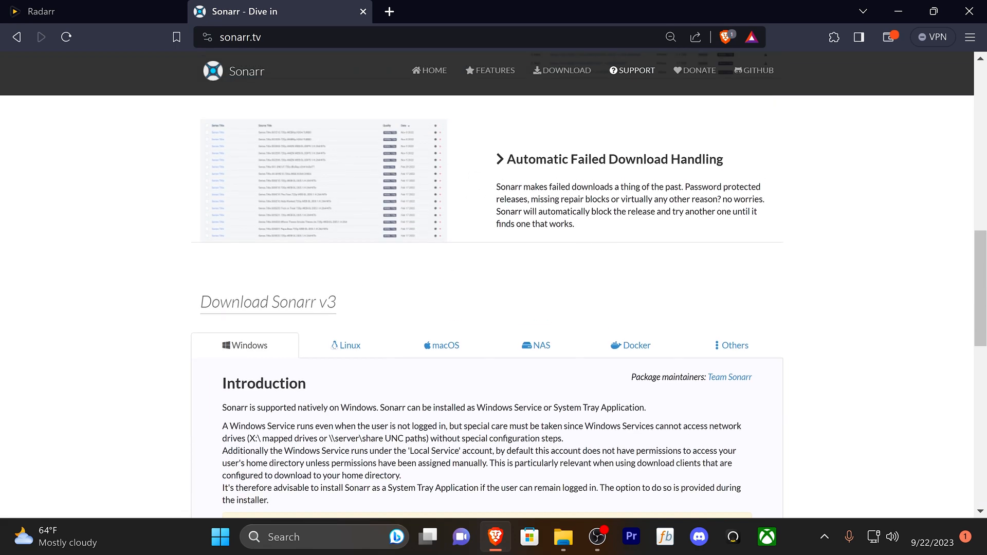
{"action": "scroll", "coordinate": [524, 193], "scroll_direction": "up", "scroll_amount": 4}
{"action": "scroll", "coordinate": [520, 191], "scroll_direction": "up", "scroll_amount": 5}
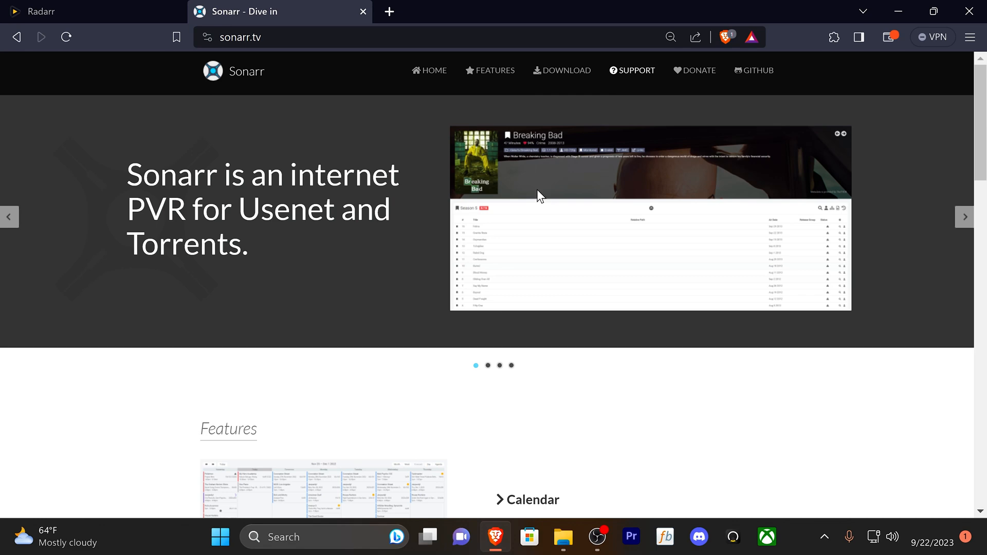
{"action": "scroll", "coordinate": [537, 189], "scroll_direction": "down", "scroll_amount": 5}
{"action": "scroll", "coordinate": [537, 189], "scroll_direction": "down", "scroll_amount": 8}
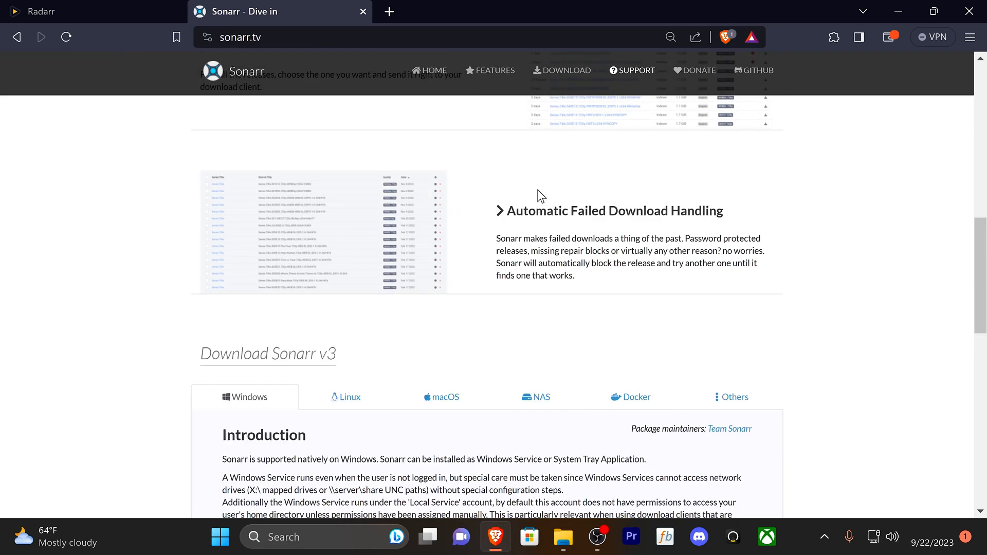
{"action": "scroll", "coordinate": [540, 195], "scroll_direction": "down", "scroll_amount": 1}
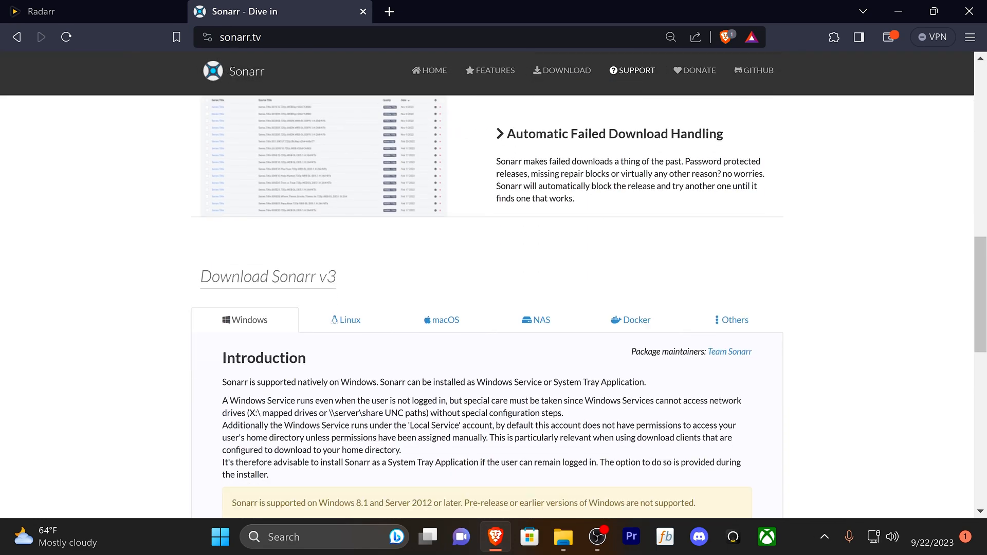
{"action": "scroll", "coordinate": [537, 197], "scroll_direction": "down", "scroll_amount": 3}
{"action": "scroll", "coordinate": [538, 197], "scroll_direction": "down", "scroll_amount": 1}
{"action": "scroll", "coordinate": [537, 197], "scroll_direction": "up", "scroll_amount": 8}
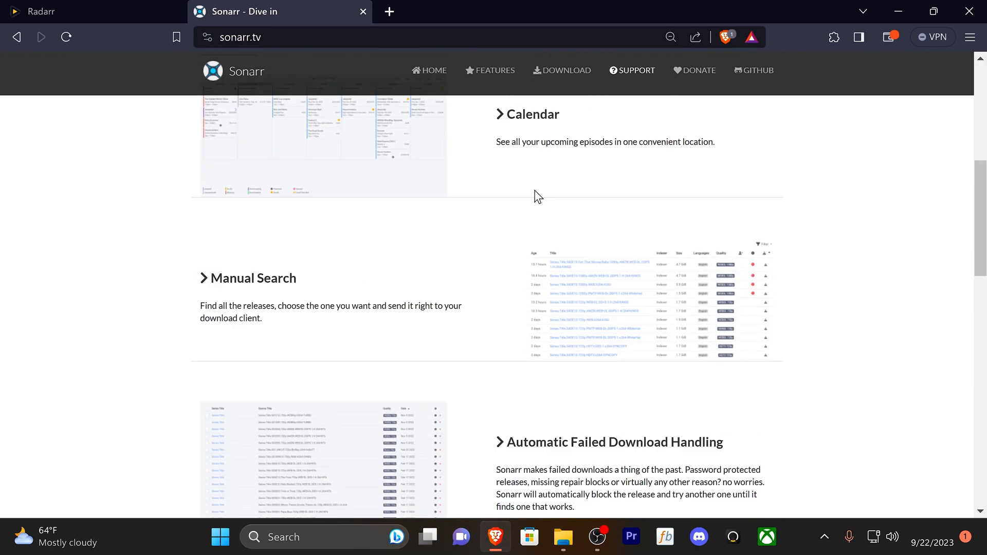
{"action": "scroll", "coordinate": [537, 197], "scroll_direction": "up", "scroll_amount": 6}
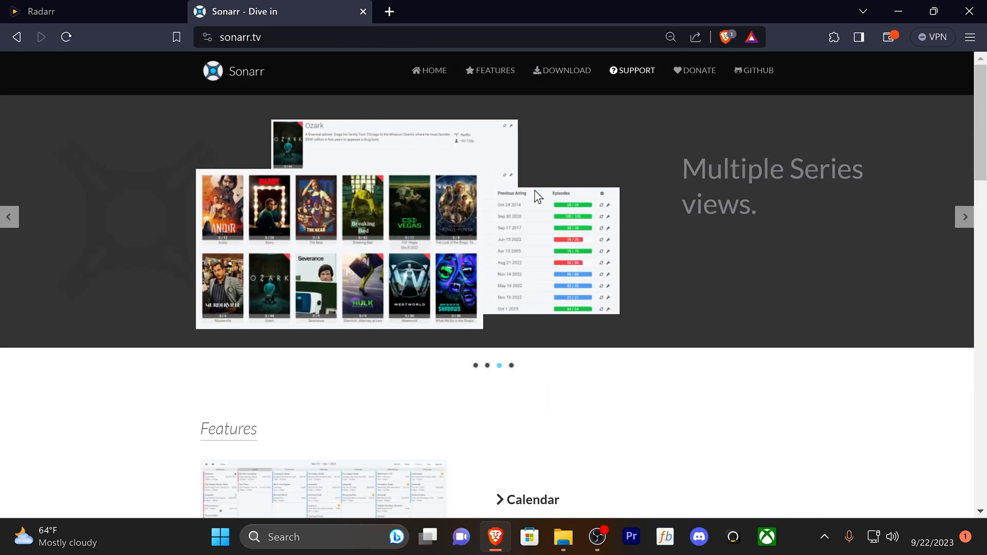
Flip between the Radarr and Sonarr tabs, ending on the Radarr homepage
{"action": "left_click", "coordinate": [131, 10]}
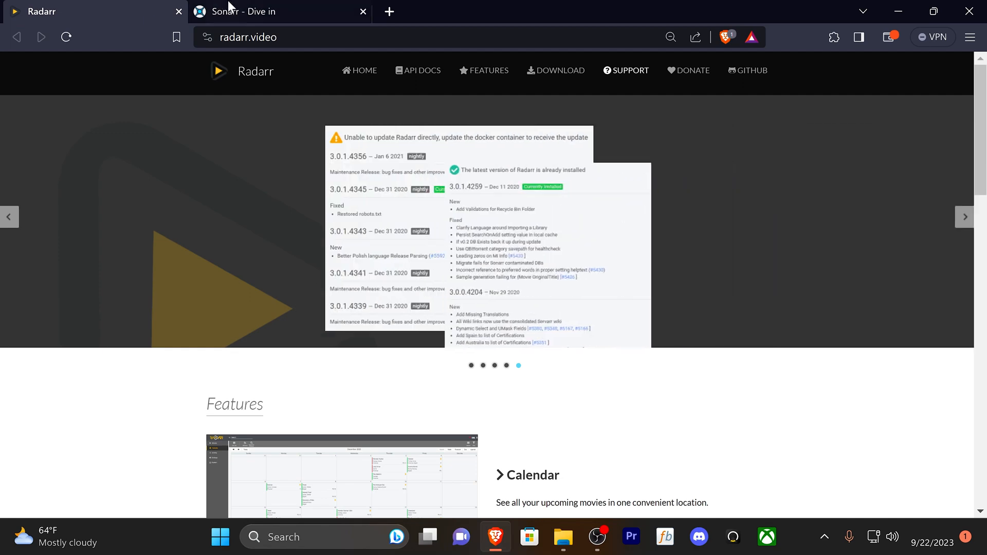
{"action": "left_click", "coordinate": [206, 10]}
{"action": "left_click", "coordinate": [124, 11]}
{"action": "left_click", "coordinate": [224, 8]}
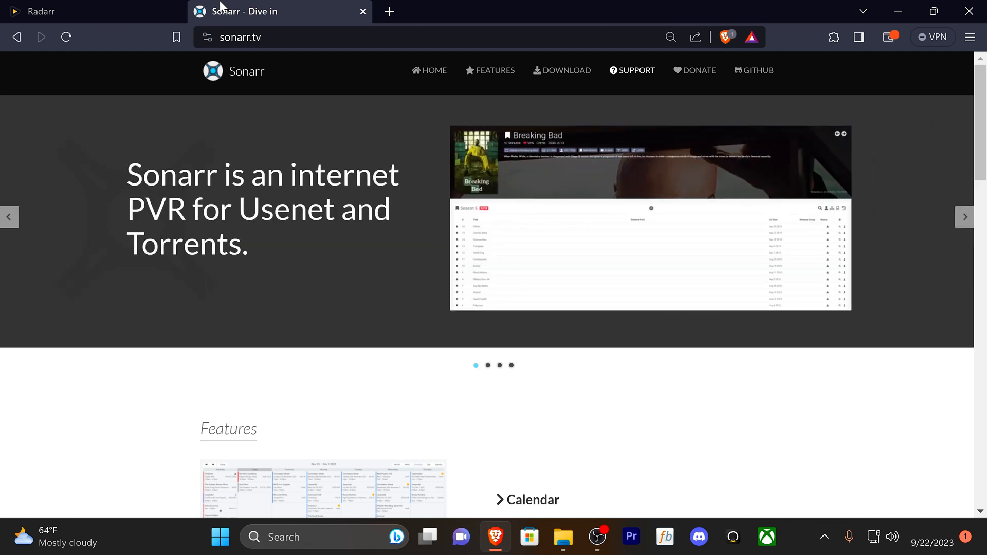
{"action": "left_click", "coordinate": [157, 16]}
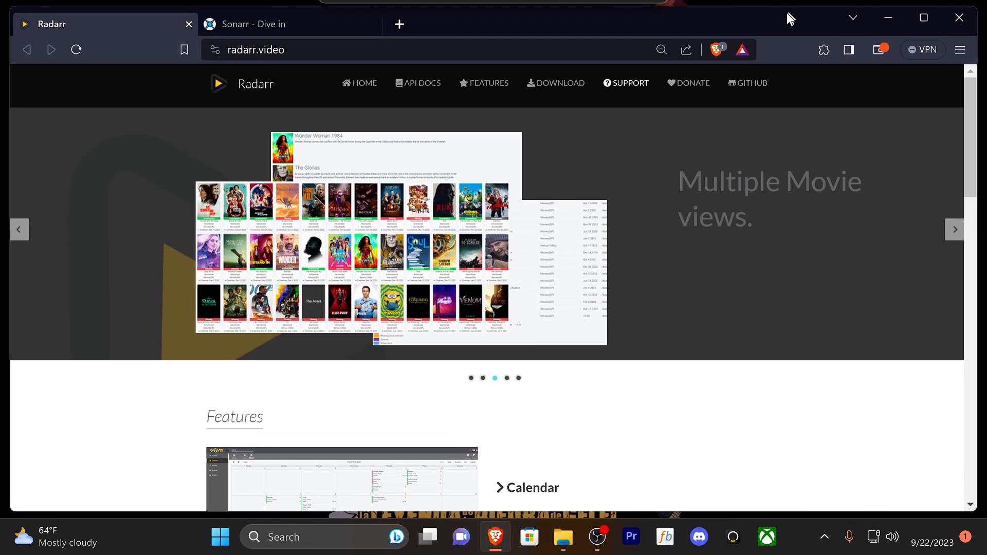
Restore the browser window from full screen and close all its tabs, leaving the desktop
{"action": "mouse_move", "coordinate": [786, 13]}
{"action": "left_mouse_down"}
{"action": "mouse_move", "coordinate": [712, 100]}
{"action": "mouse_move", "coordinate": [798, 85]}
{"action": "left_mouse_up"}
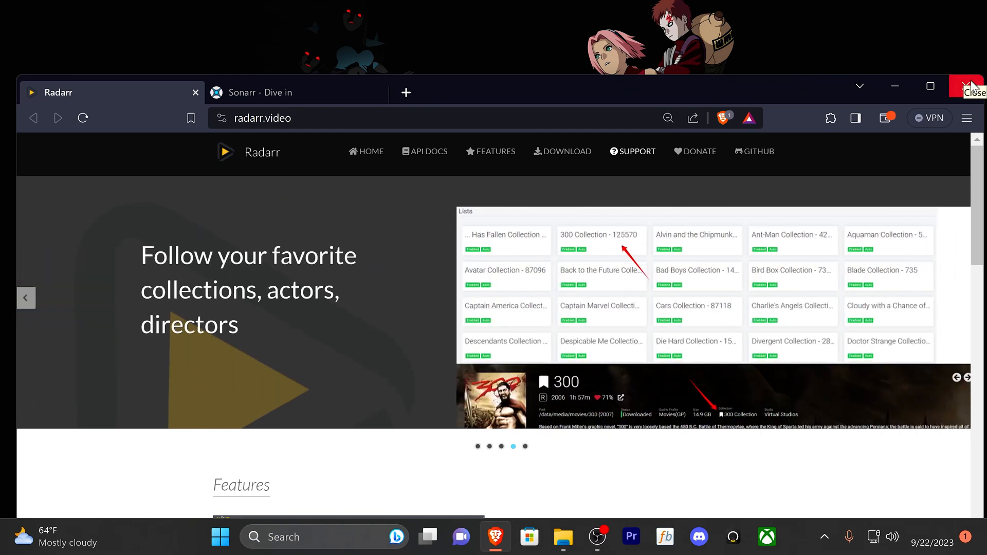
{"action": "left_click", "coordinate": [966, 86]}
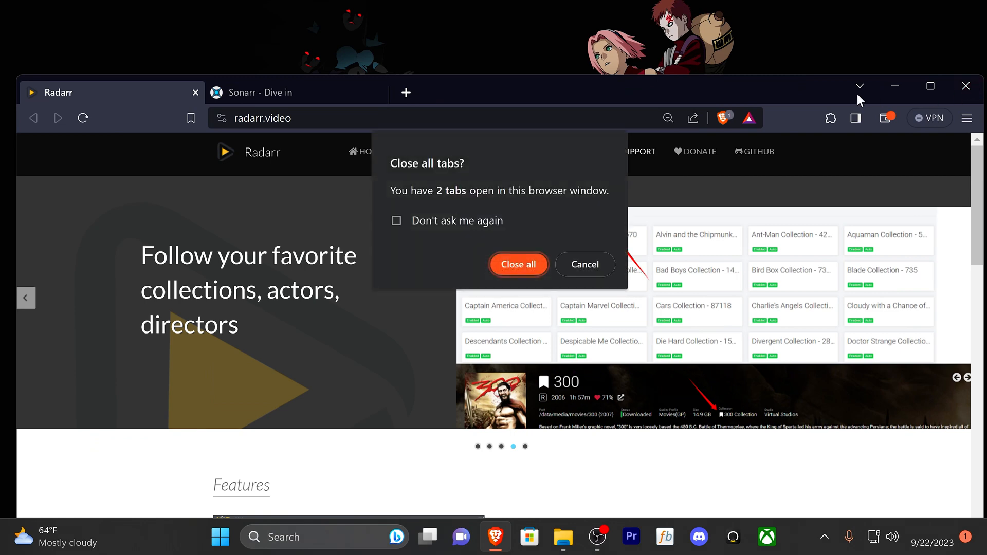
{"action": "left_click", "coordinate": [531, 262]}
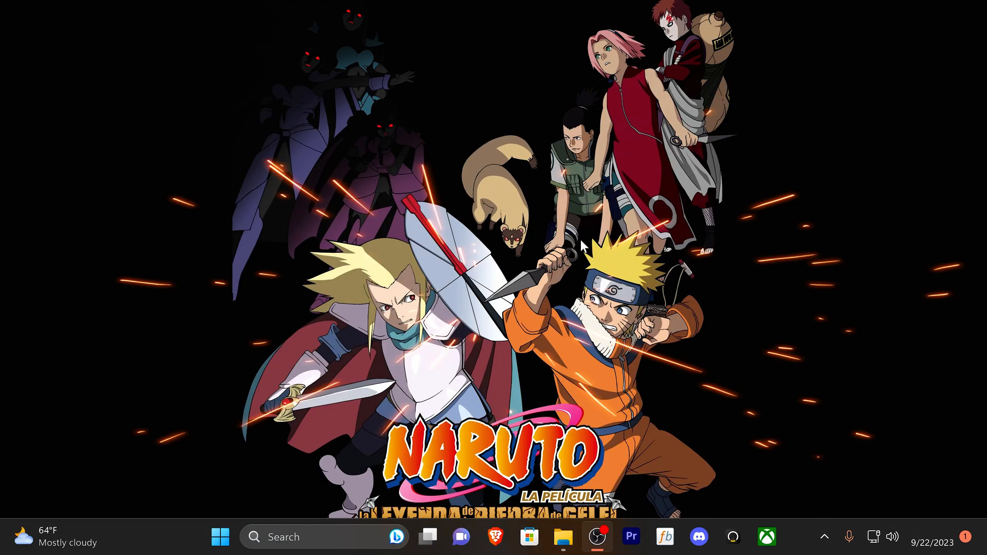